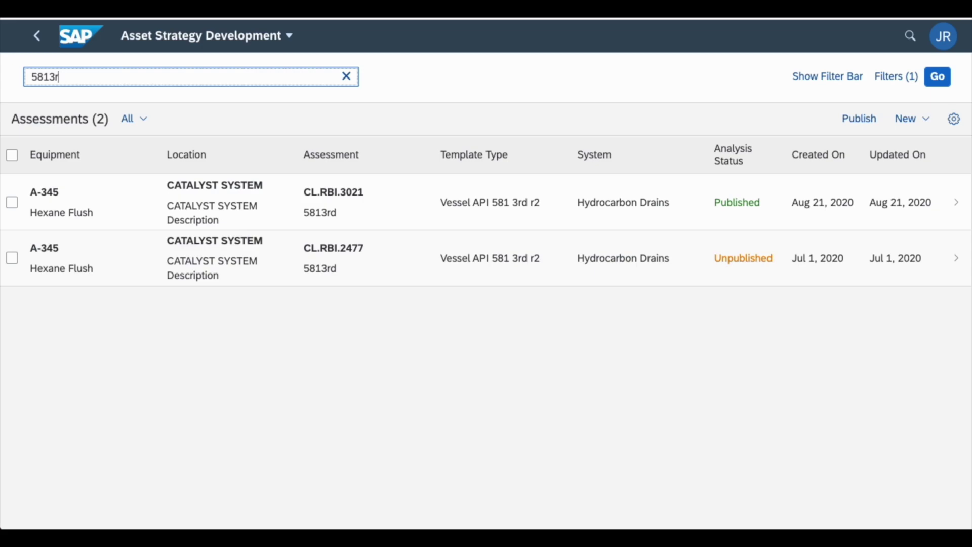
Step: Clear the search term so that all assessments are listed
{"action": "key", "text": "BackSpace"}
{"action": "key", "text": "BackSpace"}
{"action": "key", "text": "BackSpace"}
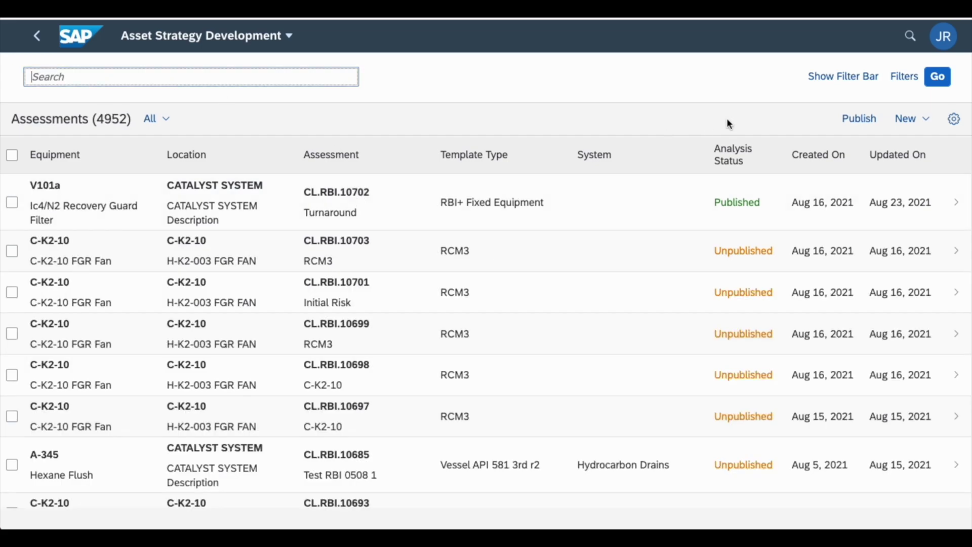
Step: Create a single-equipment assessment described as Thinning for equipment V101a, with the RBI+ Fixed Equipment template and US Dollar as currency
{"action": "left_click", "coordinate": [914, 120]}
{"action": "mouse_move", "coordinate": [892, 142]}
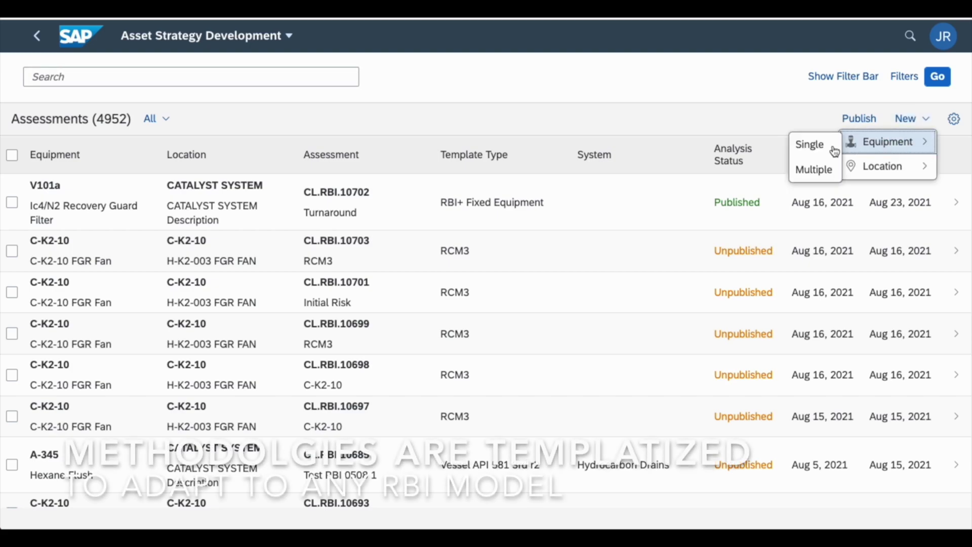
{"action": "left_click", "coordinate": [811, 146]}
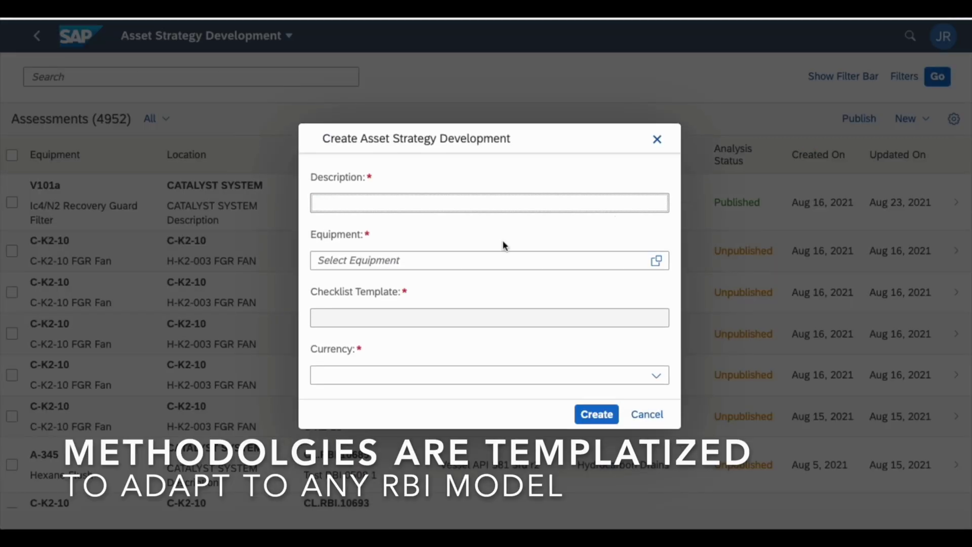
{"action": "type", "text": "Thinning"}
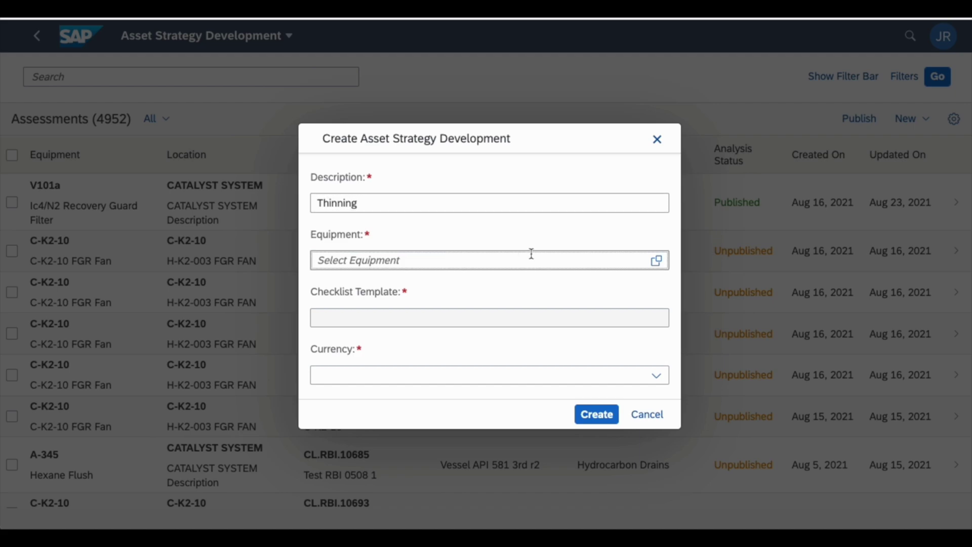
{"action": "left_click", "coordinate": [658, 262]}
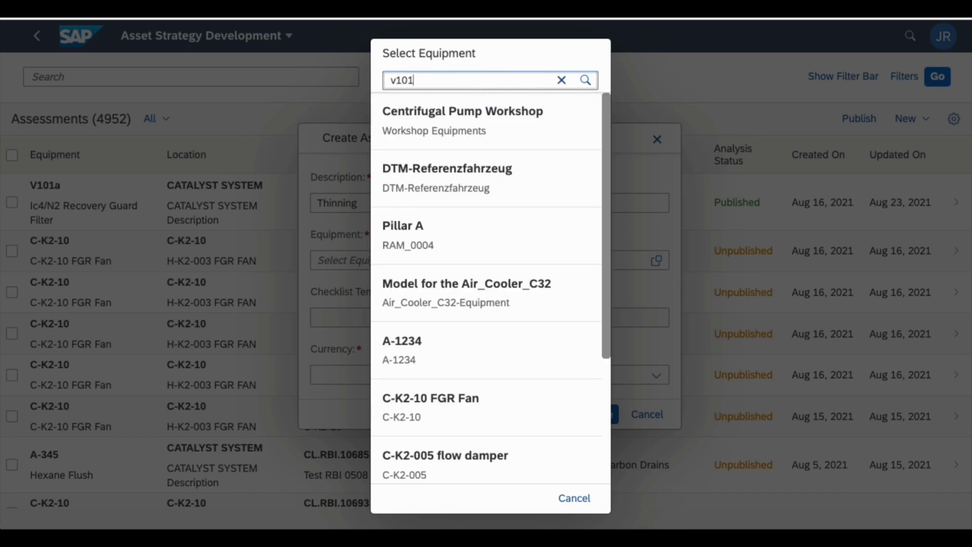
{"action": "key", "text": "Return"}
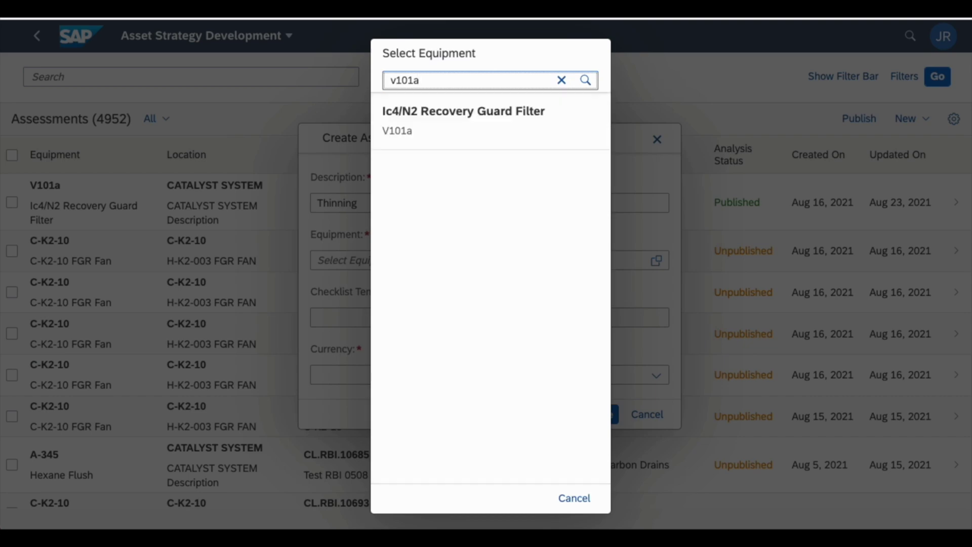
{"action": "left_click", "coordinate": [471, 120]}
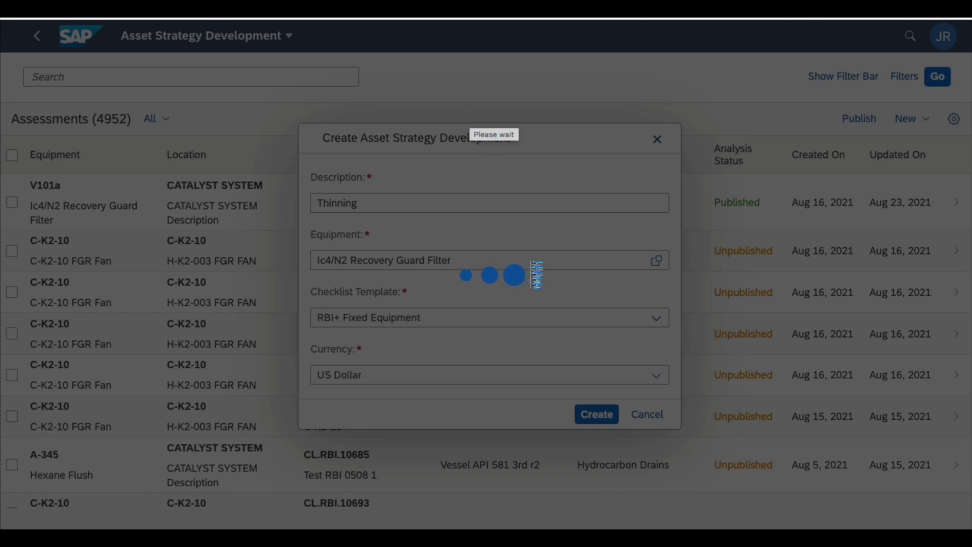
{"action": "left_click", "coordinate": [594, 418]}
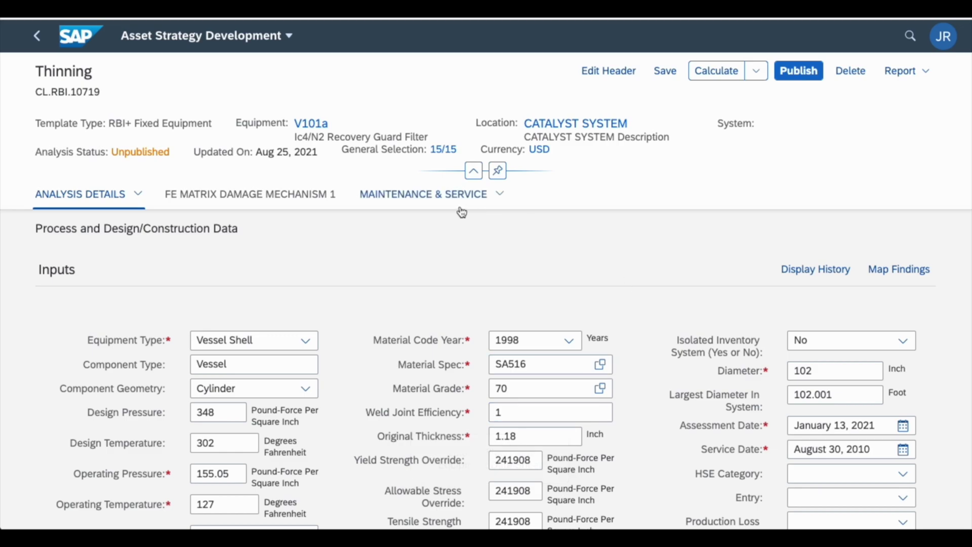
Step: Exclude Coating/Lining, Coating, Corrosion Under Insulation, Brittle Fracture DF, Caustic SCC DF, Chloride SCC DF and Hydrogen Stress Cracking DF from the general selection and save it
{"action": "left_click", "coordinate": [444, 150]}
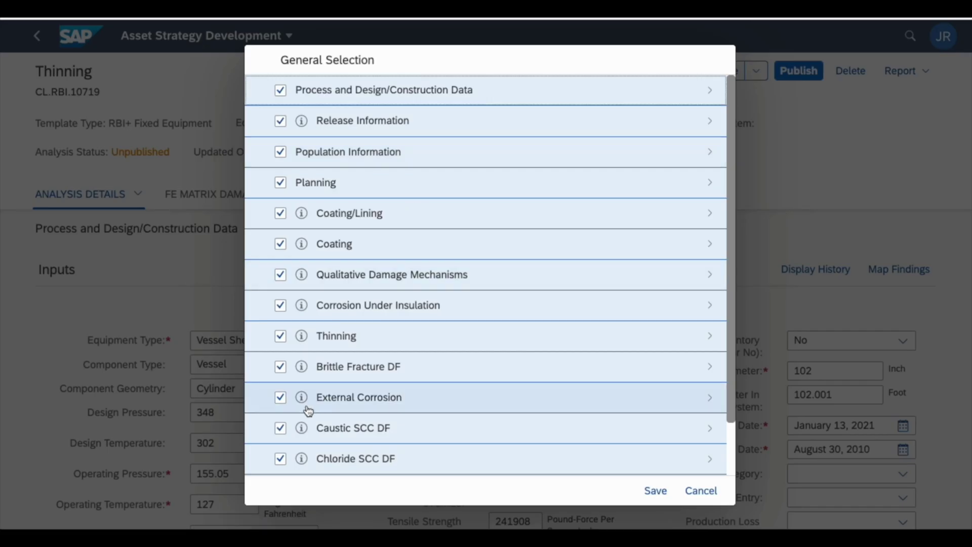
{"action": "left_click", "coordinate": [281, 459]}
{"action": "left_click", "coordinate": [280, 429]}
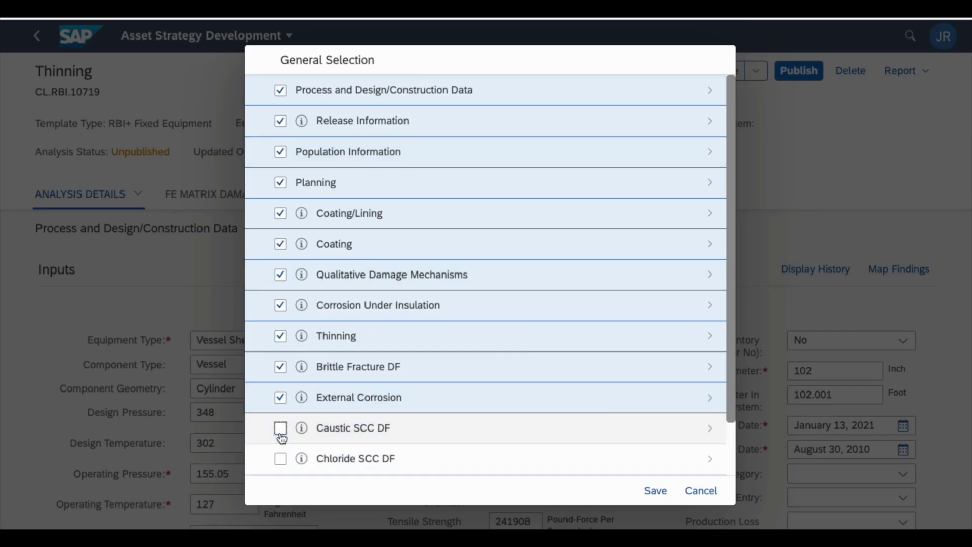
{"action": "left_click", "coordinate": [281, 367]}
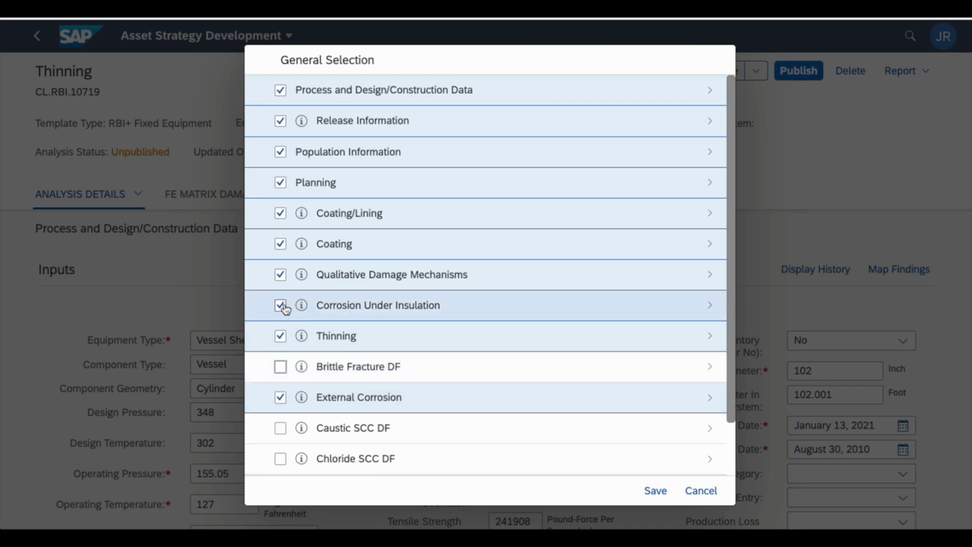
{"action": "left_click", "coordinate": [282, 306]}
{"action": "left_click", "coordinate": [281, 245]}
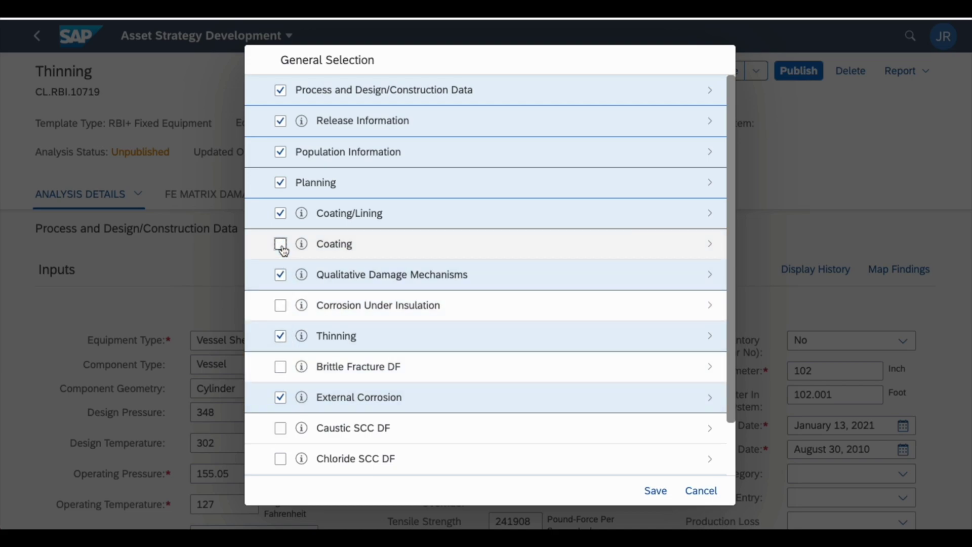
{"action": "left_click", "coordinate": [281, 213]}
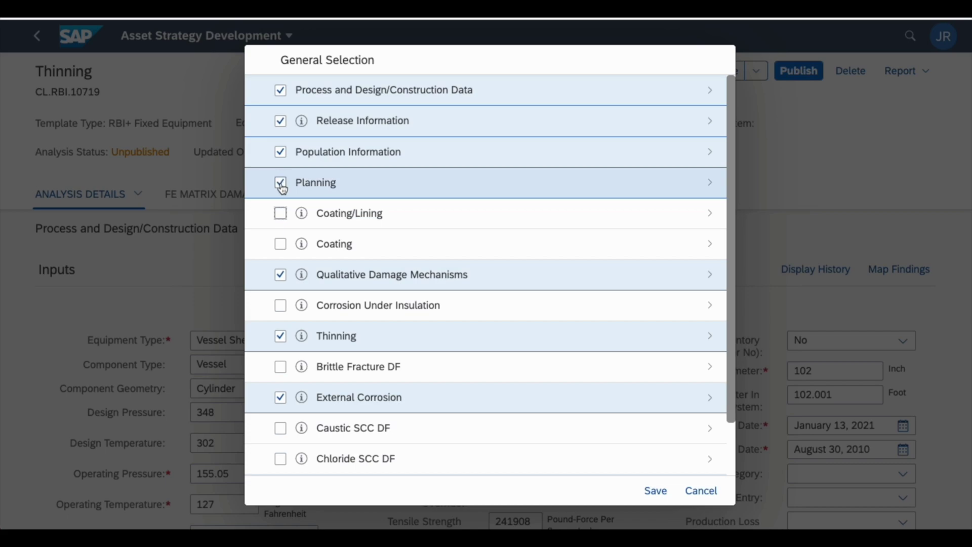
{"action": "scroll", "coordinate": [616, 369], "scroll_direction": "down", "scroll_amount": 2}
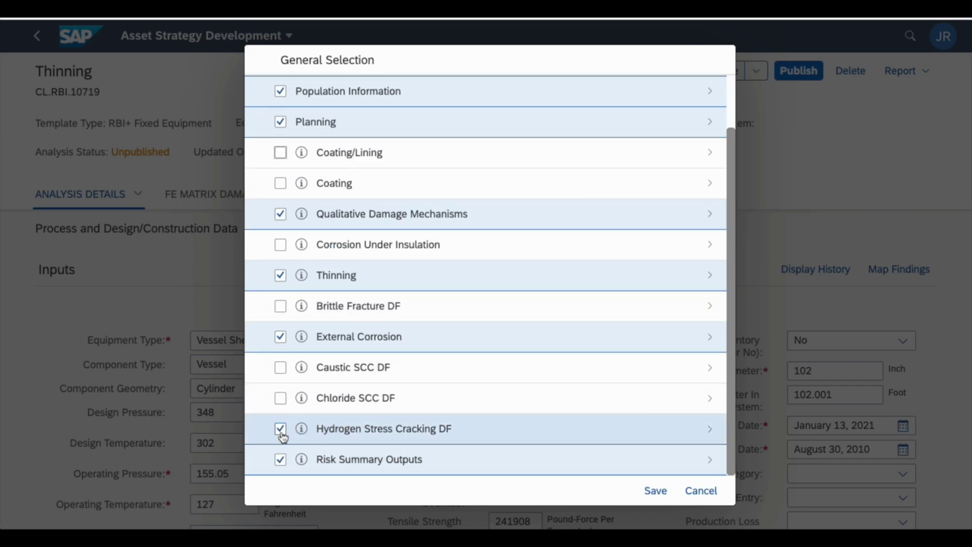
{"action": "left_click", "coordinate": [655, 490]}
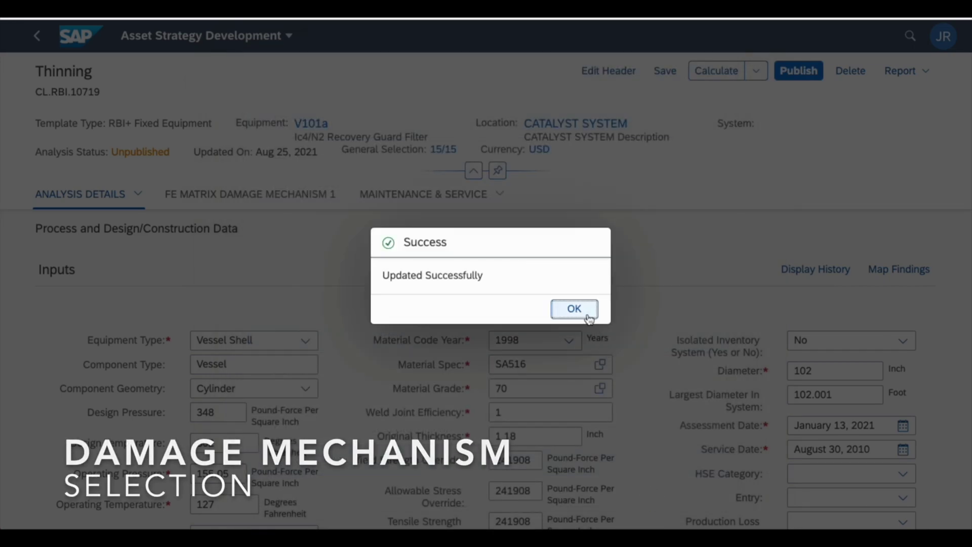
{"action": "left_click", "coordinate": [587, 316]}
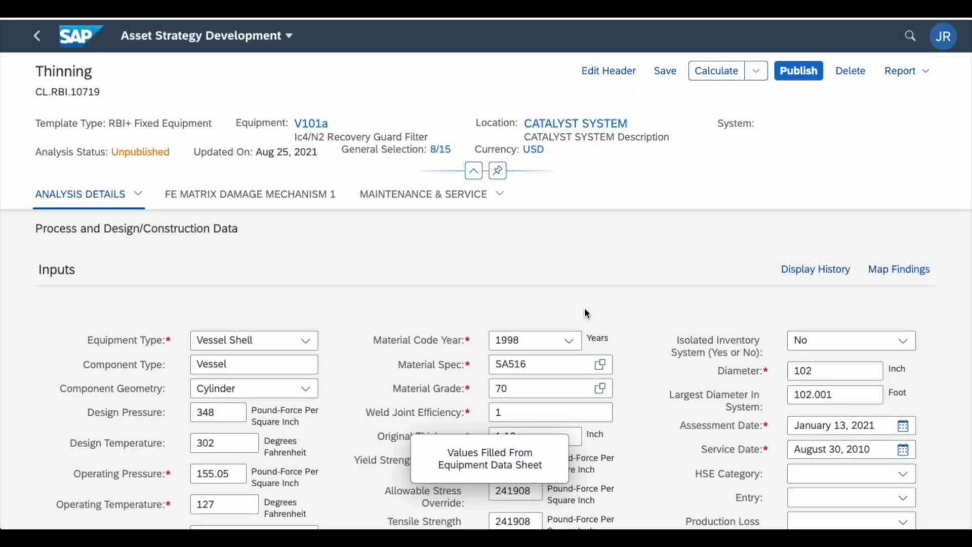
Step: Try to calculate the assessment and look through the analysis details for required inputs without a value
{"action": "left_click", "coordinate": [725, 70]}
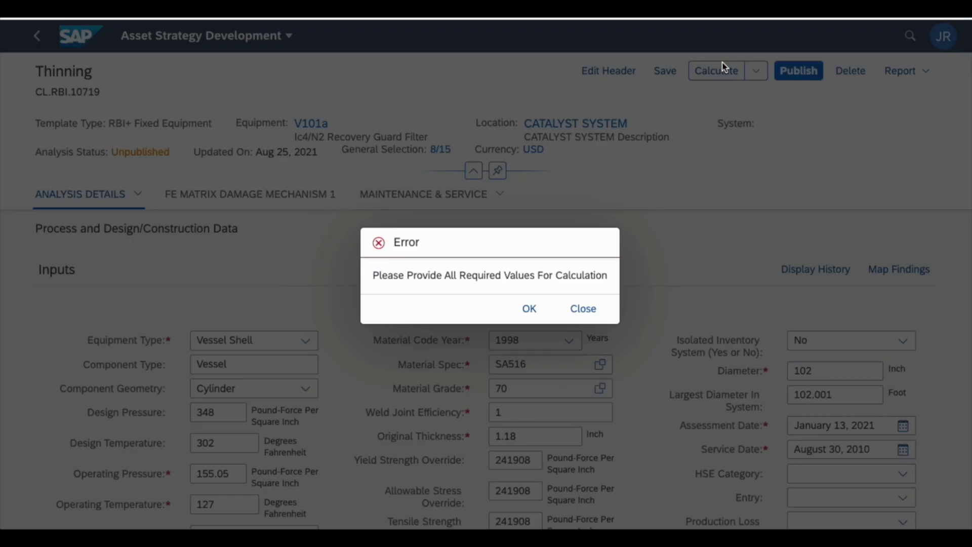
{"action": "left_click", "coordinate": [537, 307]}
{"action": "scroll", "coordinate": [638, 335], "scroll_direction": "down", "scroll_amount": 15}
{"action": "scroll", "coordinate": [639, 336], "scroll_direction": "down", "scroll_amount": 15}
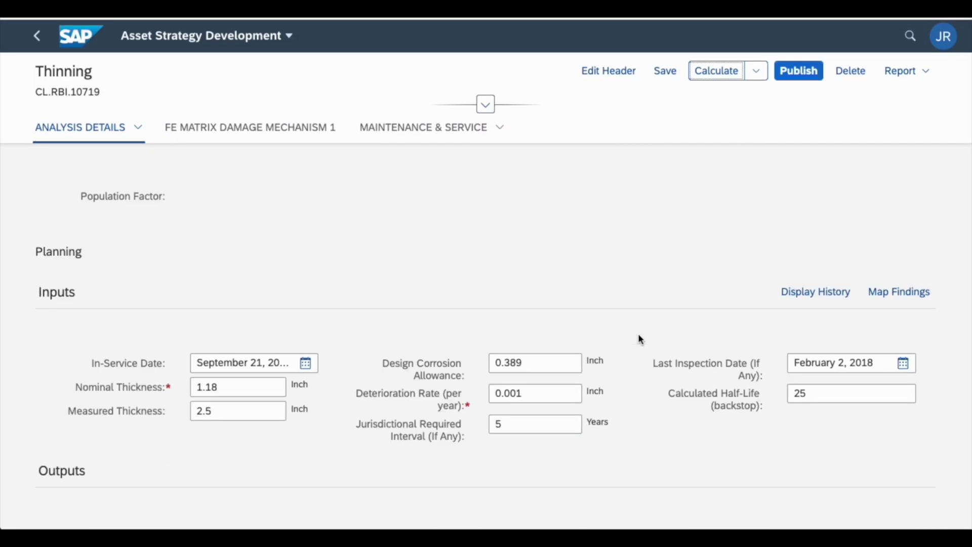
{"action": "scroll", "coordinate": [638, 334], "scroll_direction": "down", "scroll_amount": 5}
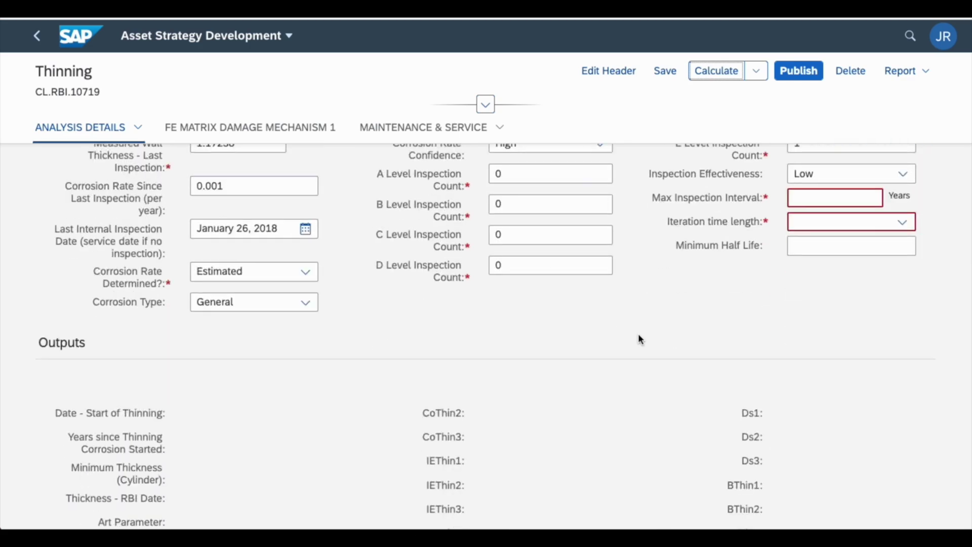
Step: In the Thinning inputs, set the maximum inspection interval to 10 years and the iteration time length to 1 Month
{"action": "scroll", "coordinate": [800, 197], "scroll_direction": "up", "scroll_amount": 1}
{"action": "left_click", "coordinate": [805, 195]}
{"action": "type", "text": "10"}
{"action": "key", "text": "Tab"}
{"action": "key", "text": "Down"}
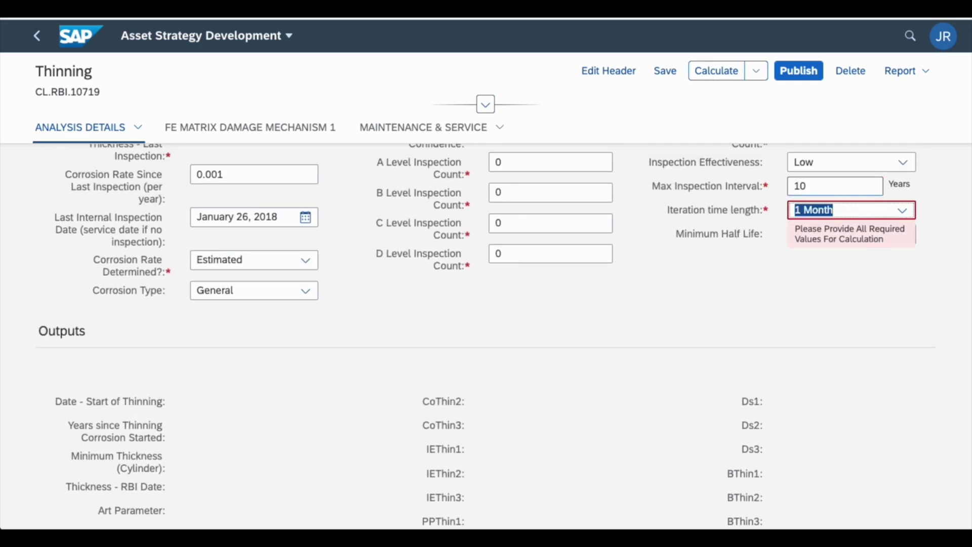
{"action": "key", "text": "Tab"}
Step: In the External Corrosion inputs, set the iteration time length to 2 Months and the maximum inspection interval to 10 years
{"action": "scroll", "coordinate": [810, 290], "scroll_direction": "down", "scroll_amount": 3}
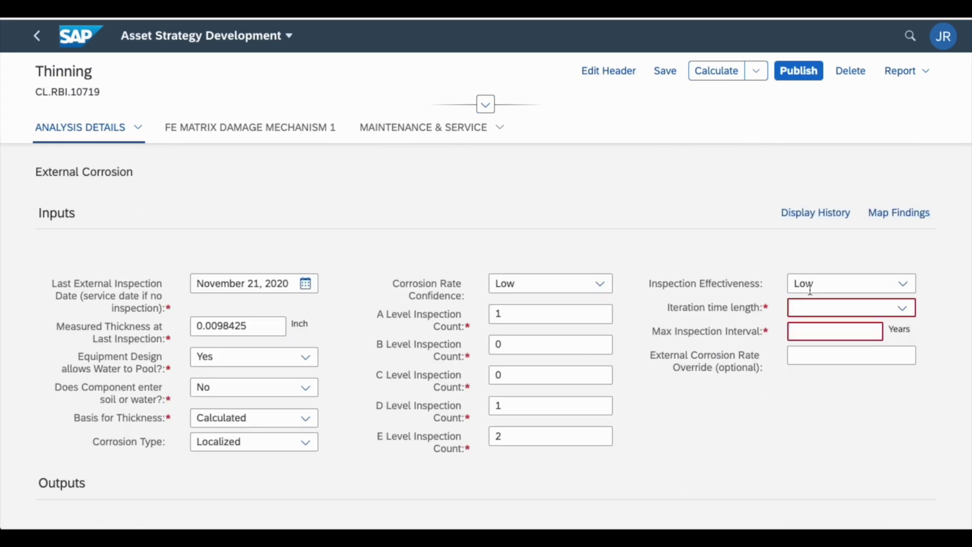
{"action": "left_click", "coordinate": [907, 218]}
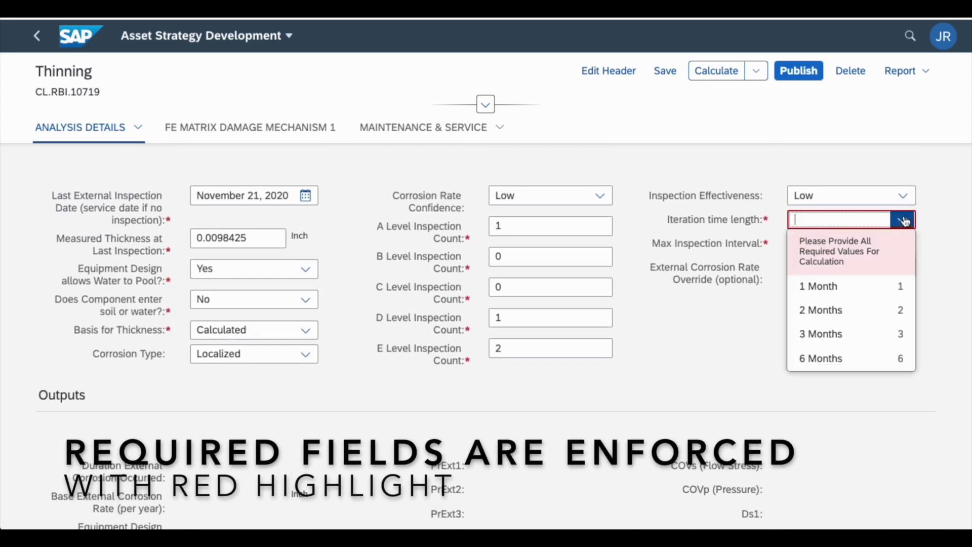
{"action": "left_click", "coordinate": [833, 307]}
{"action": "left_click", "coordinate": [833, 244]}
{"action": "type", "text": "10"}
{"action": "key", "text": "Tab"}
Step: Check the remaining sections for missing inputs, calculate the assessment and close the list of recommendations
{"action": "scroll", "coordinate": [778, 384], "scroll_direction": "down", "scroll_amount": 2}
{"action": "scroll", "coordinate": [771, 405], "scroll_direction": "down", "scroll_amount": 10}
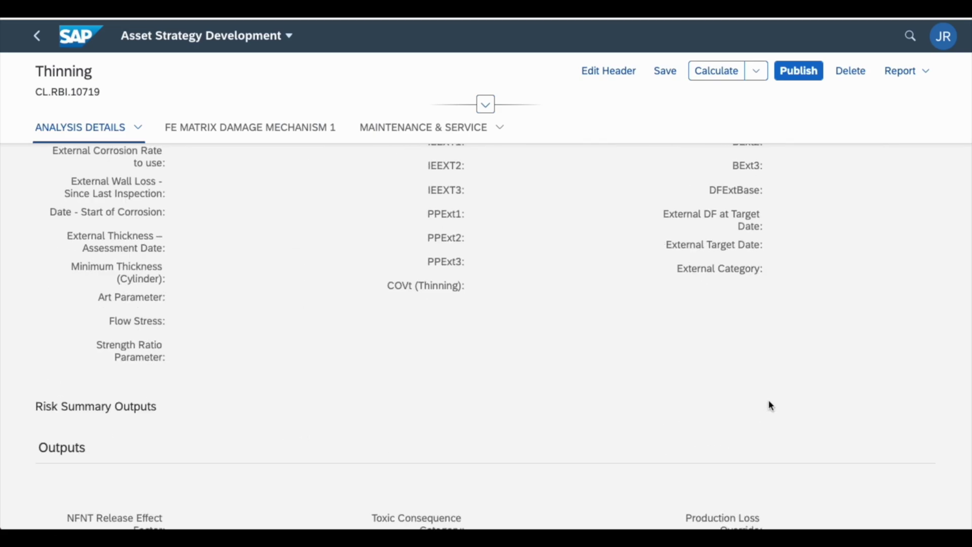
{"action": "scroll", "coordinate": [771, 406], "scroll_direction": "up", "scroll_amount": 12}
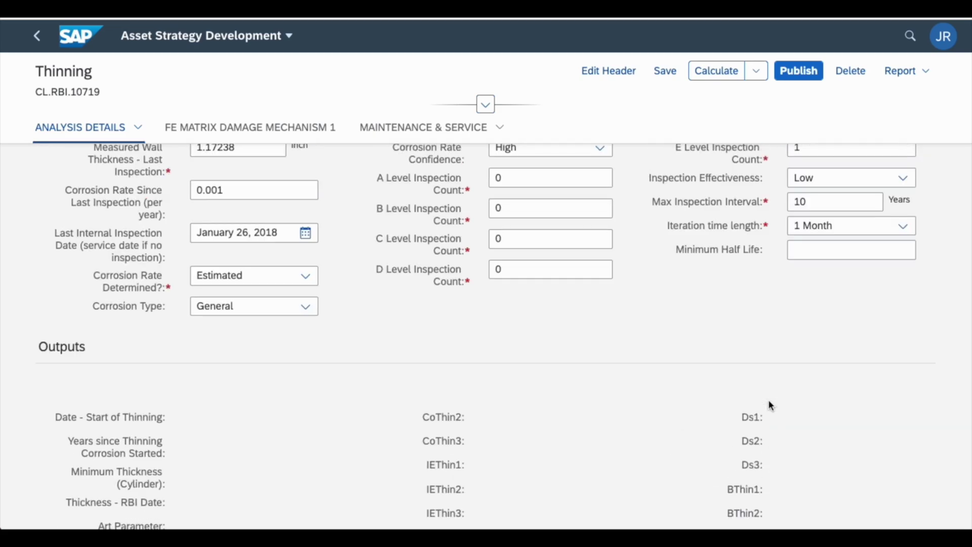
{"action": "scroll", "coordinate": [770, 388], "scroll_direction": "up", "scroll_amount": 15}
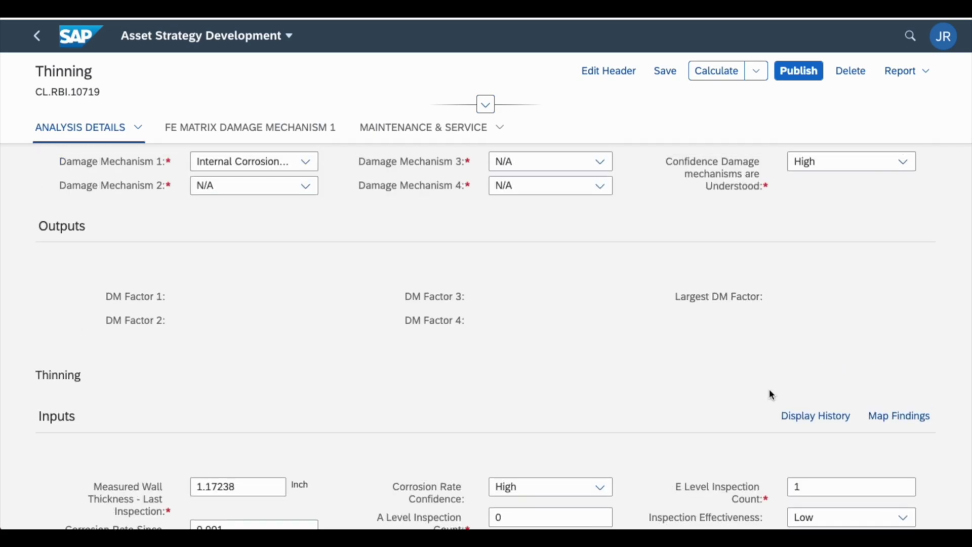
{"action": "left_click", "coordinate": [729, 76]}
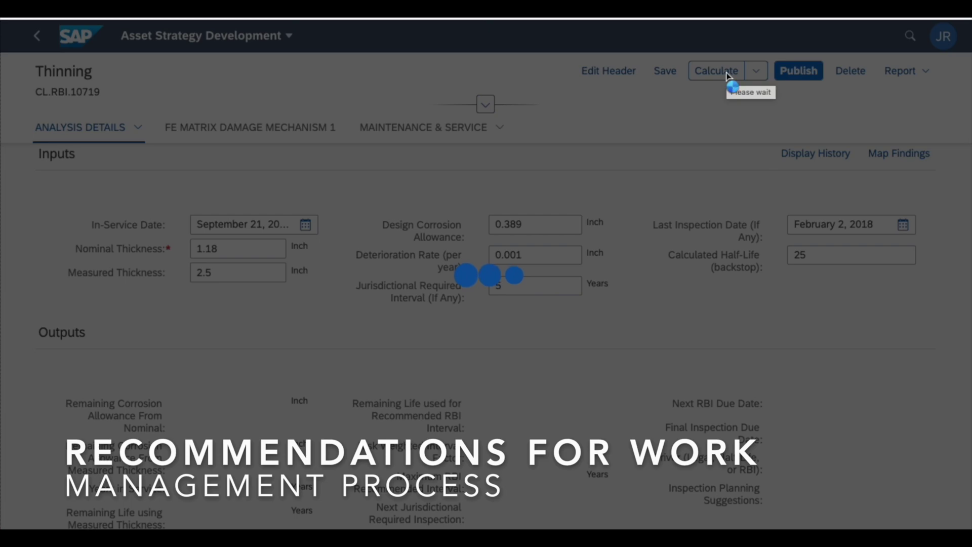
{"action": "left_click", "coordinate": [567, 307]}
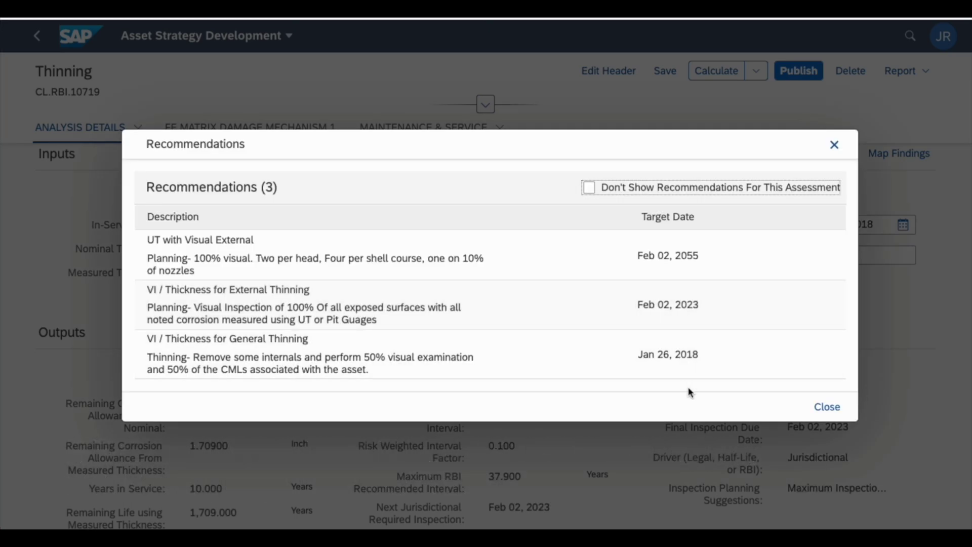
{"action": "left_click", "coordinate": [827, 408]}
Step: View the risk matrix for damage mechanism 1 and recalculate the assessment with a trace of its algorithms
{"action": "scroll", "coordinate": [830, 411], "scroll_direction": "up", "scroll_amount": 4}
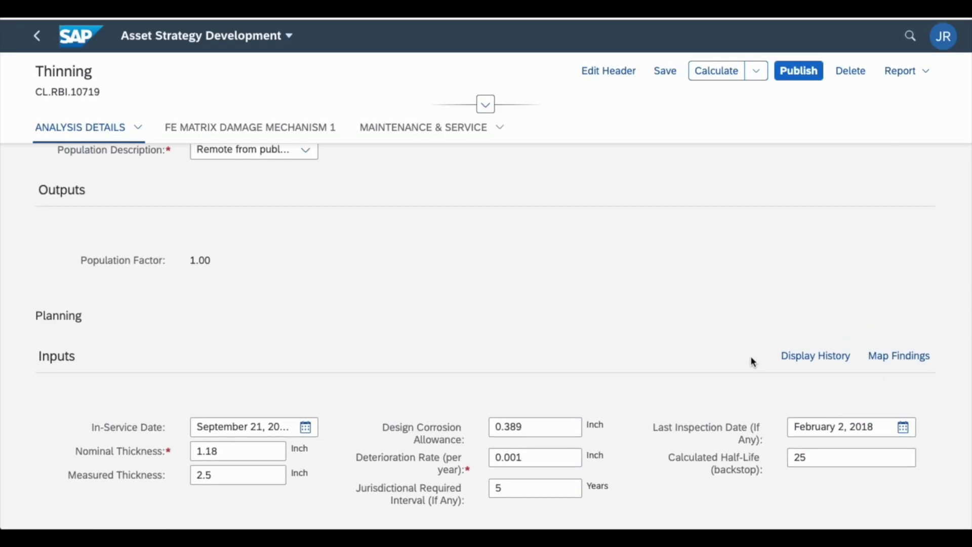
{"action": "left_click", "coordinate": [322, 131]}
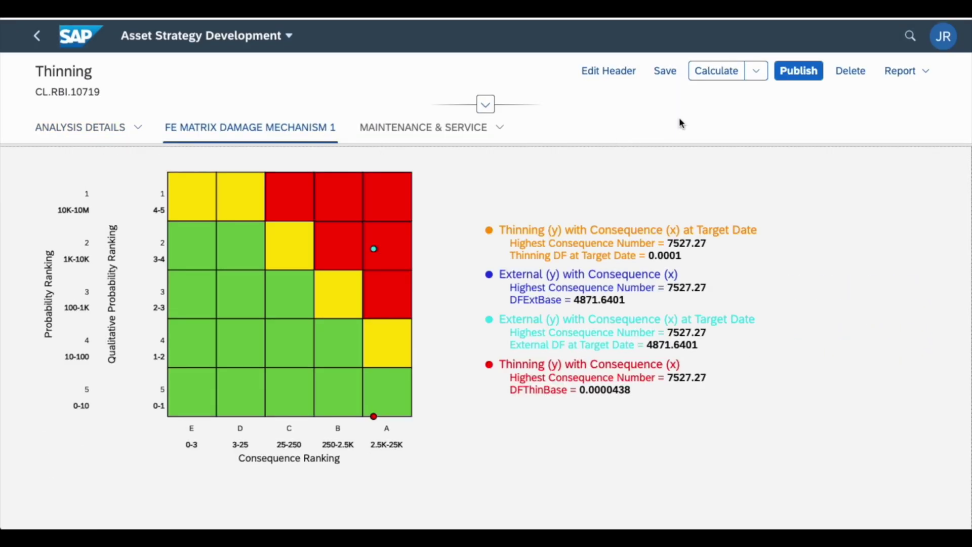
{"action": "left_click", "coordinate": [757, 72]}
{"action": "left_click", "coordinate": [761, 94]}
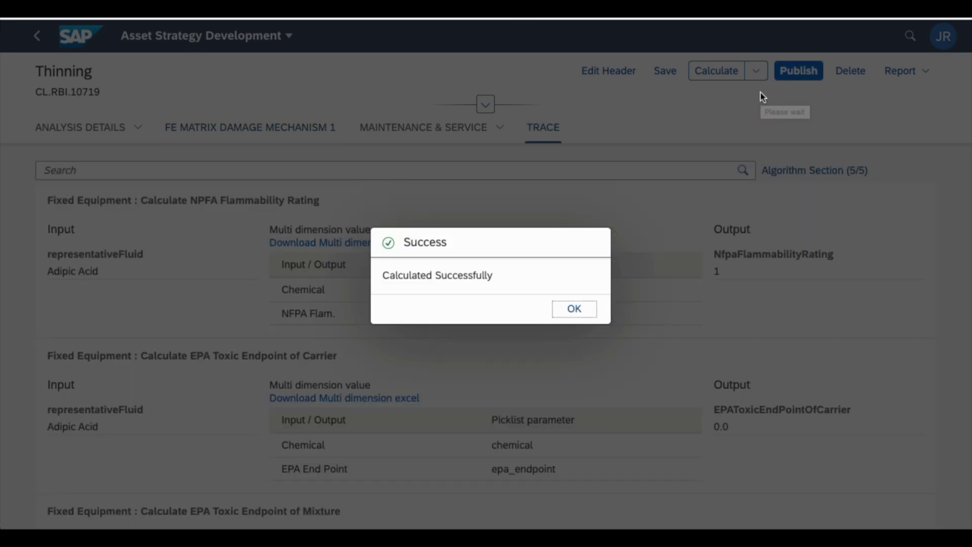
{"action": "left_click", "coordinate": [578, 308]}
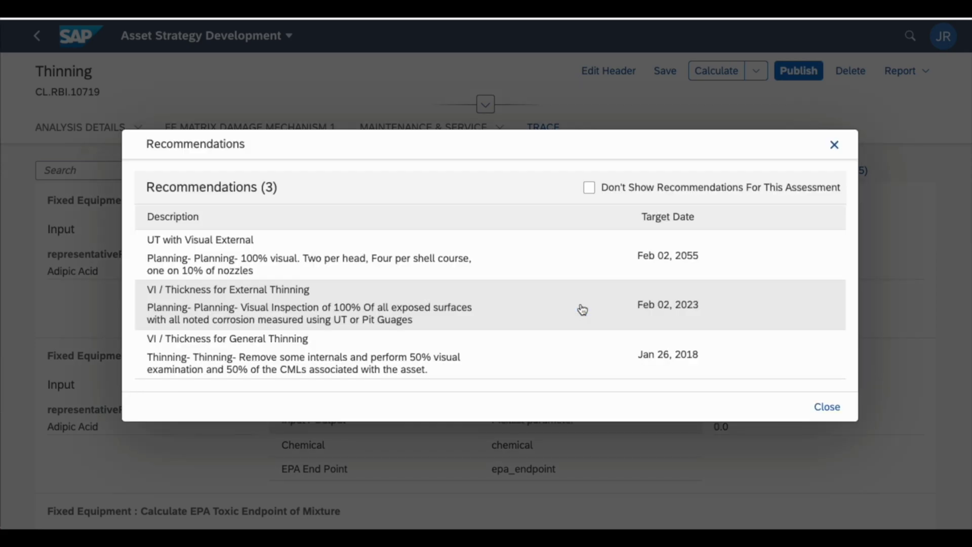
{"action": "left_click", "coordinate": [822, 406]}
Step: Open the record of equipment V101a and review its highlights and data sheet
{"action": "scroll", "coordinate": [817, 406], "scroll_direction": "up", "scroll_amount": 2}
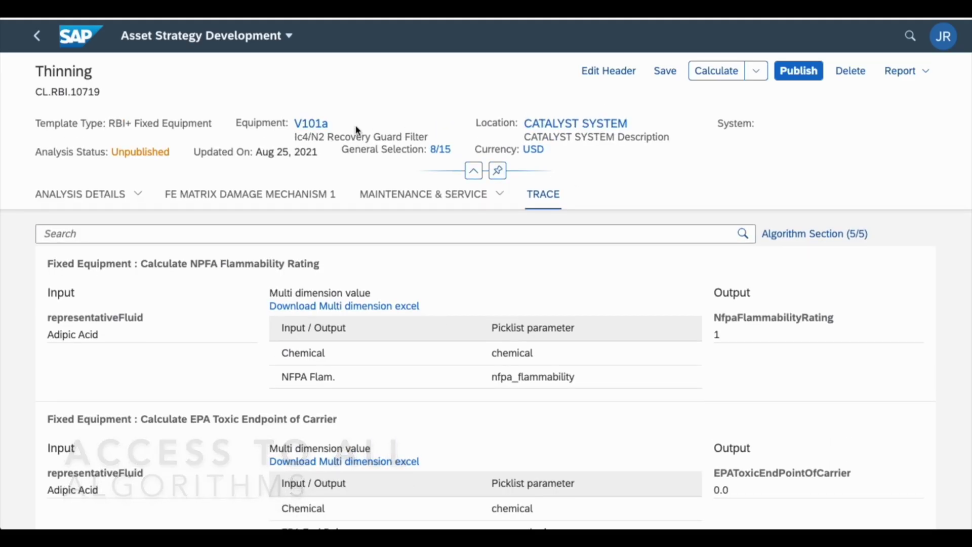
{"action": "left_click", "coordinate": [313, 130]}
{"action": "left_click", "coordinate": [475, 212]}
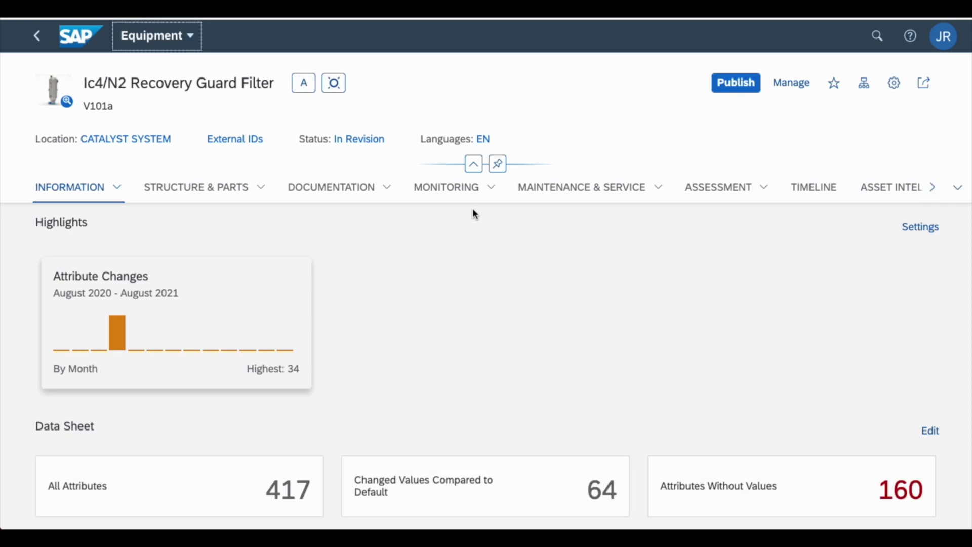
{"action": "scroll", "coordinate": [741, 369], "scroll_direction": "down", "scroll_amount": 3}
{"action": "scroll", "coordinate": [741, 369], "scroll_direction": "down", "scroll_amount": 4}
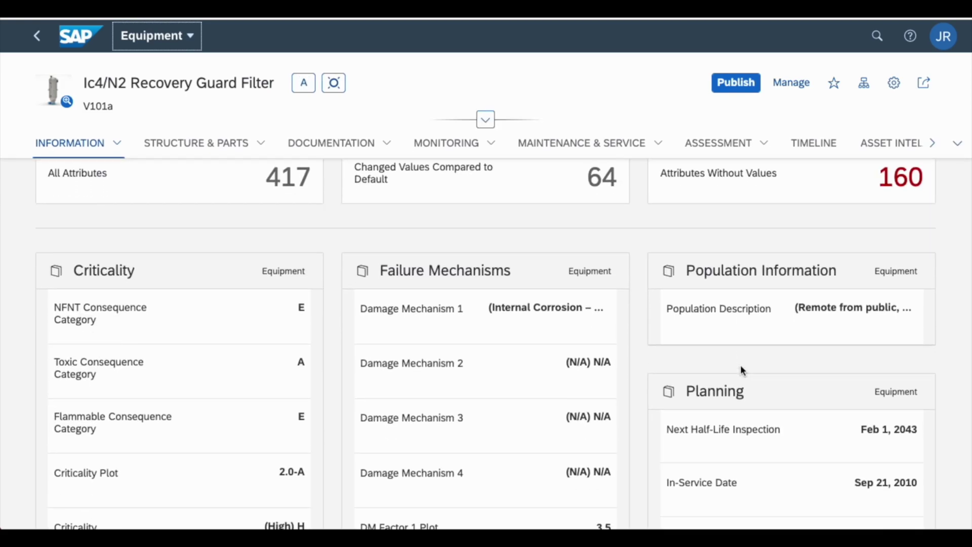
{"action": "scroll", "coordinate": [740, 369], "scroll_direction": "up", "scroll_amount": 6}
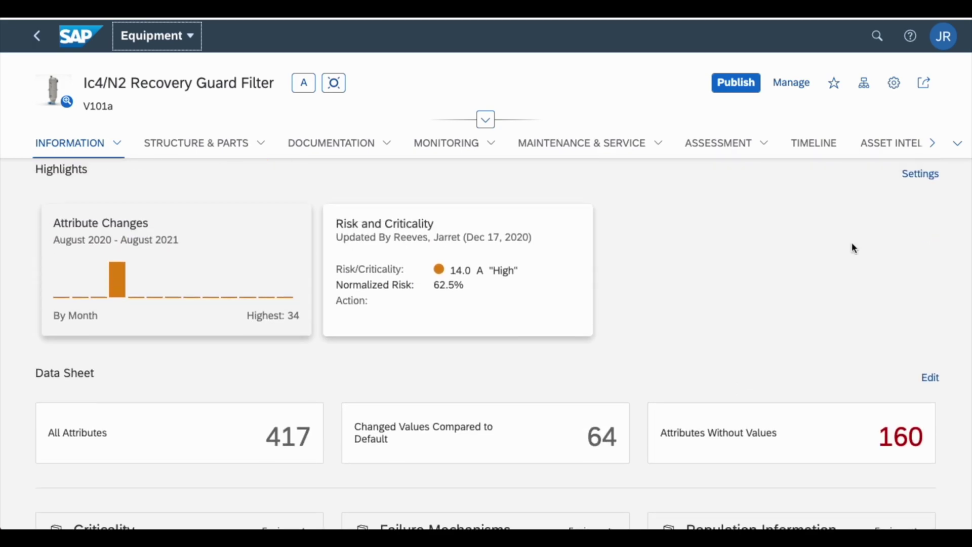
Step: Review the readings history of CML001-Shell in the CML data of equipment V101a
{"action": "left_click", "coordinate": [933, 143]}
{"action": "left_click", "coordinate": [784, 152]}
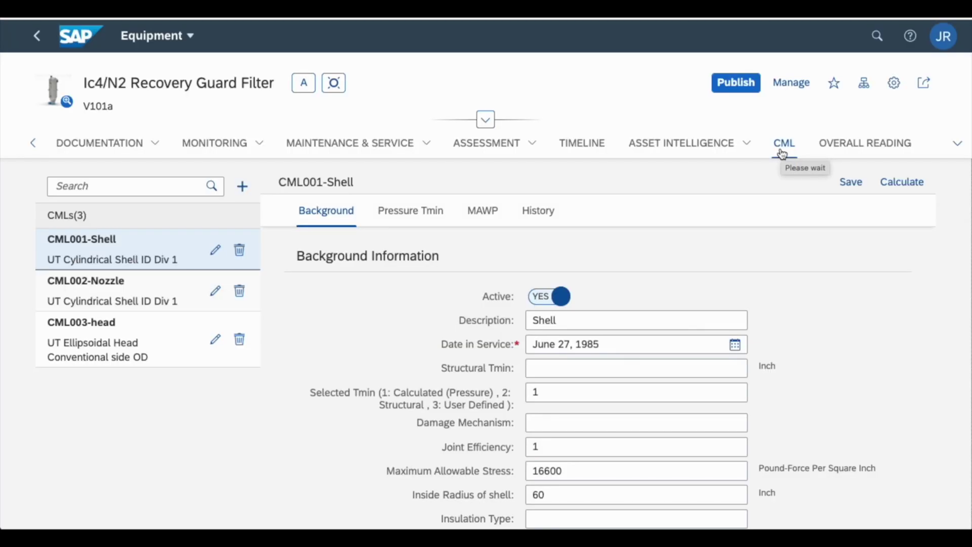
{"action": "left_click", "coordinate": [541, 213]}
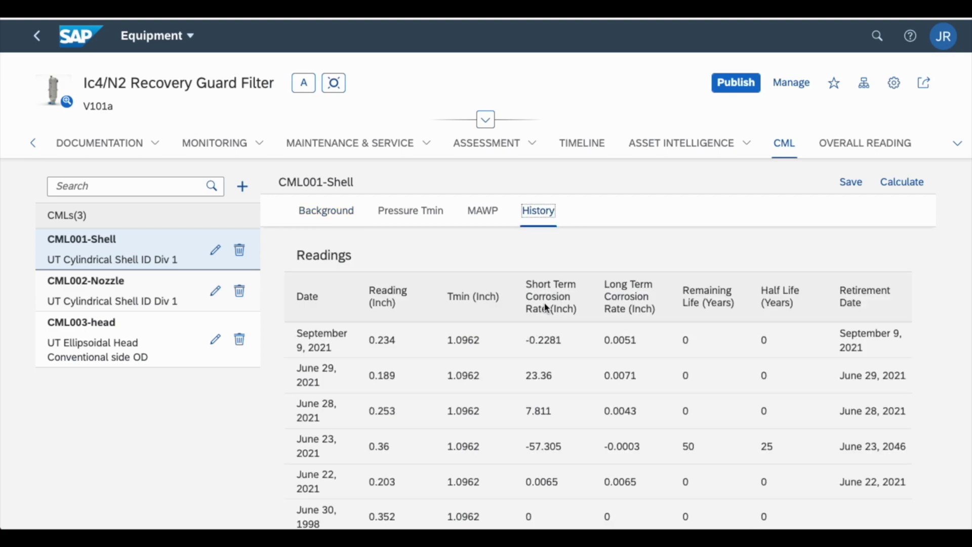
{"action": "scroll", "coordinate": [541, 380], "scroll_direction": "down", "scroll_amount": 1}
{"action": "scroll", "coordinate": [542, 381], "scroll_direction": "up", "scroll_amount": 2}
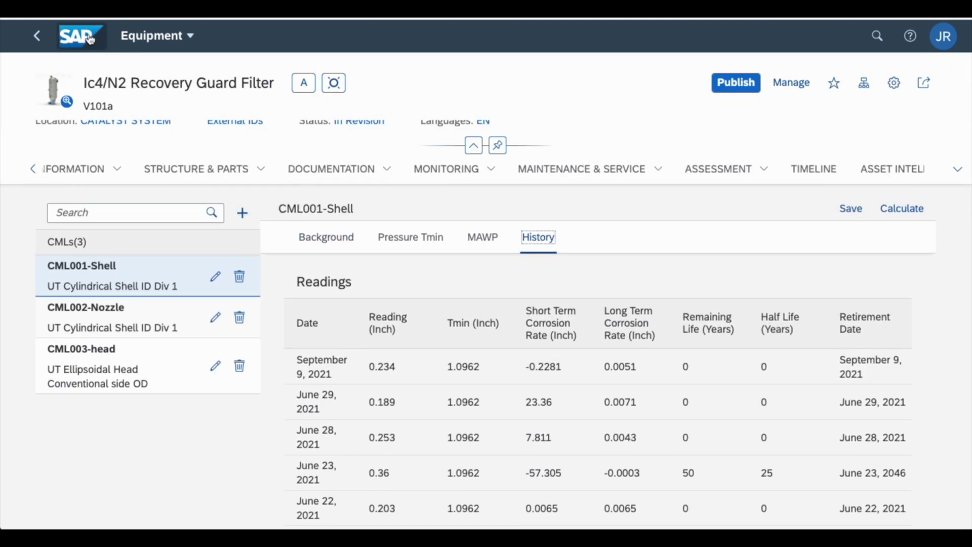
Step: Return to the home page, open Asset Inspection and search its assessments for v101a
{"action": "left_click", "coordinate": [79, 35]}
{"action": "scroll", "coordinate": [238, 231], "scroll_direction": "up", "scroll_amount": 10}
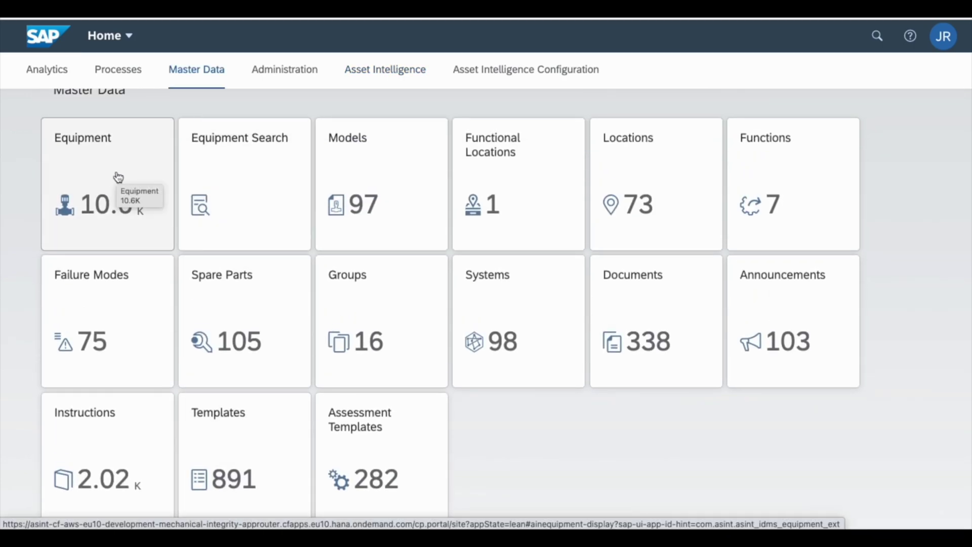
{"action": "scroll", "coordinate": [118, 177], "scroll_direction": "down", "scroll_amount": 8}
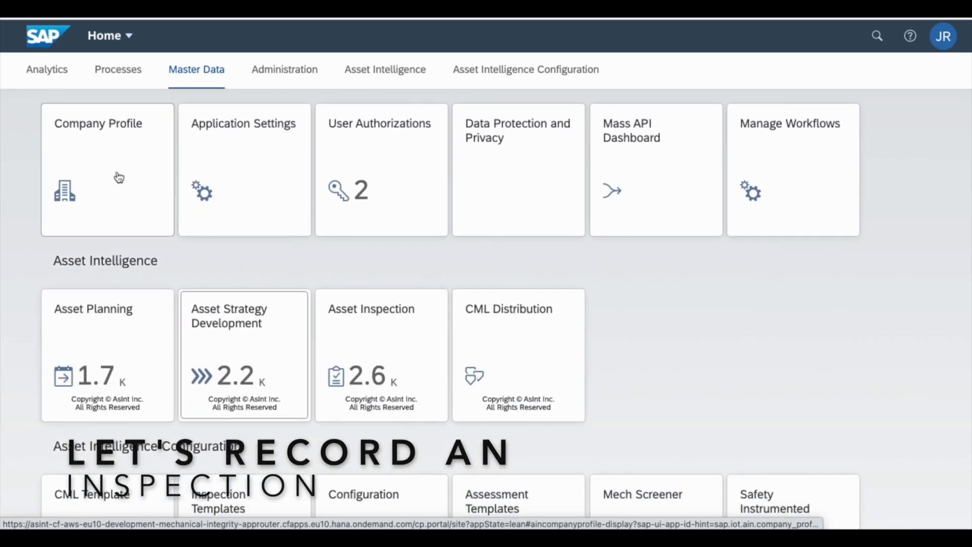
{"action": "left_click", "coordinate": [355, 346]}
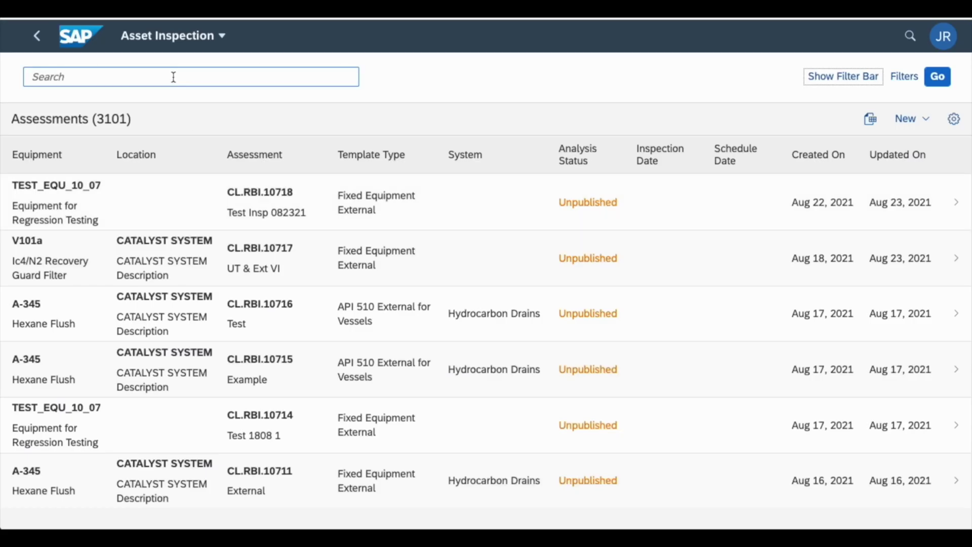
{"action": "left_click", "coordinate": [173, 77]}
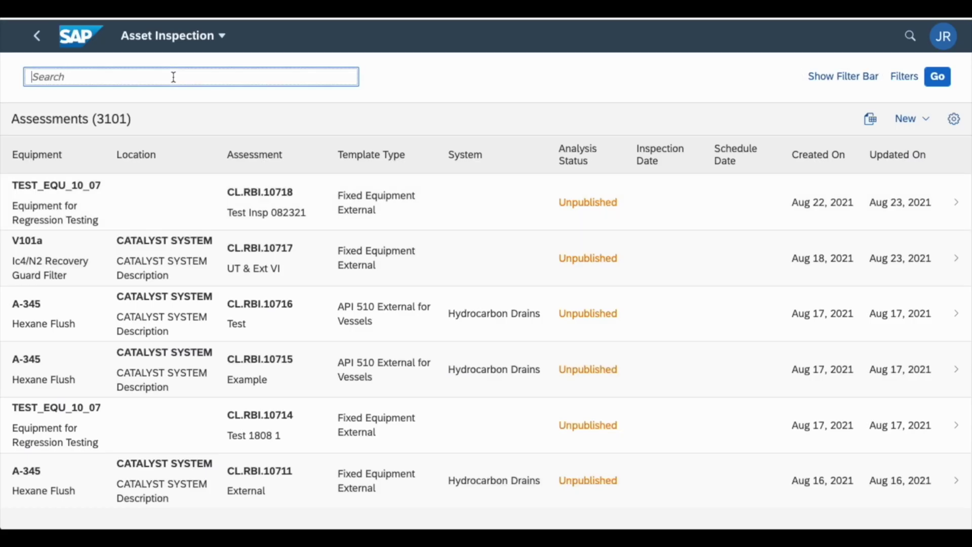
{"action": "type", "text": "v101a"}
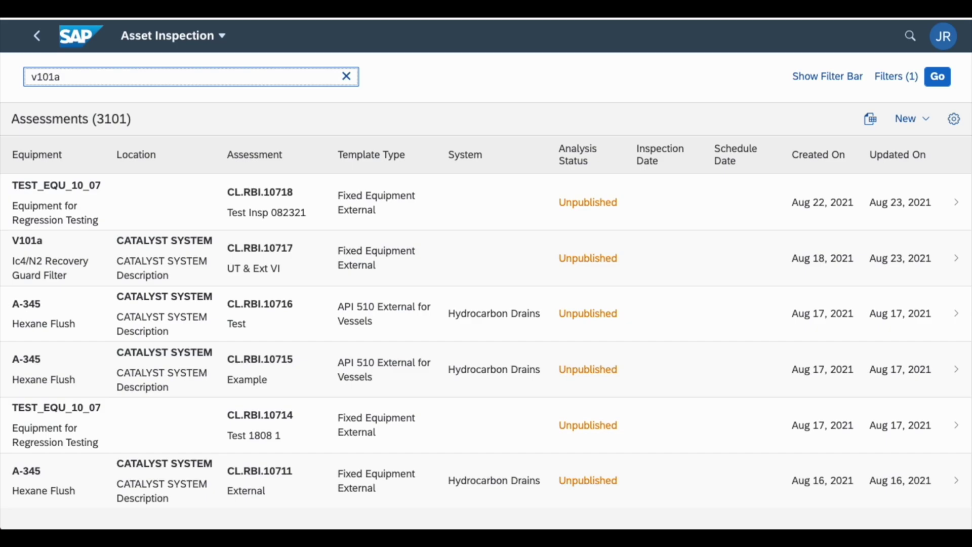
{"action": "key", "text": "Return"}
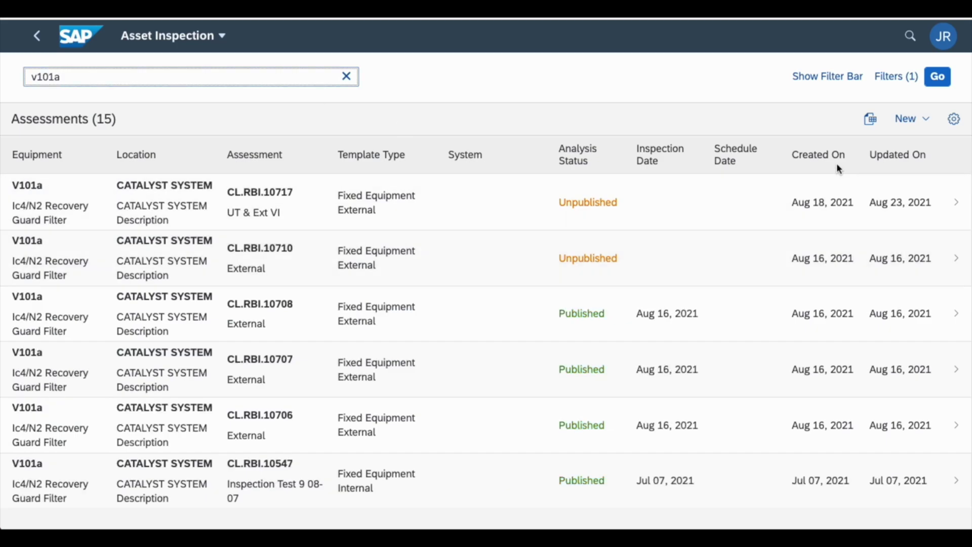
Step: Start a new equipment inspection with the description External and select V101a, the Ic4/N2 Recovery Guard Filter
{"action": "left_click", "coordinate": [925, 122]}
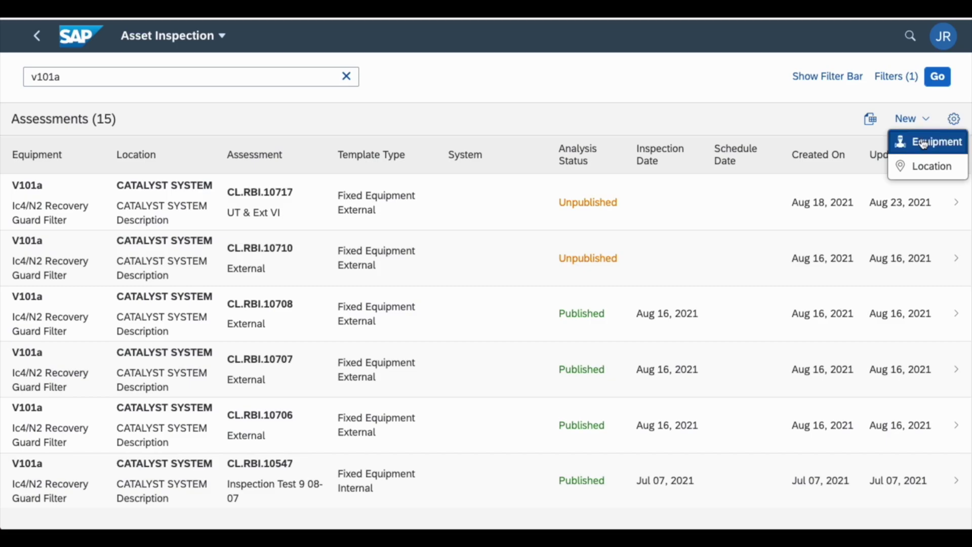
{"action": "left_click", "coordinate": [925, 143]}
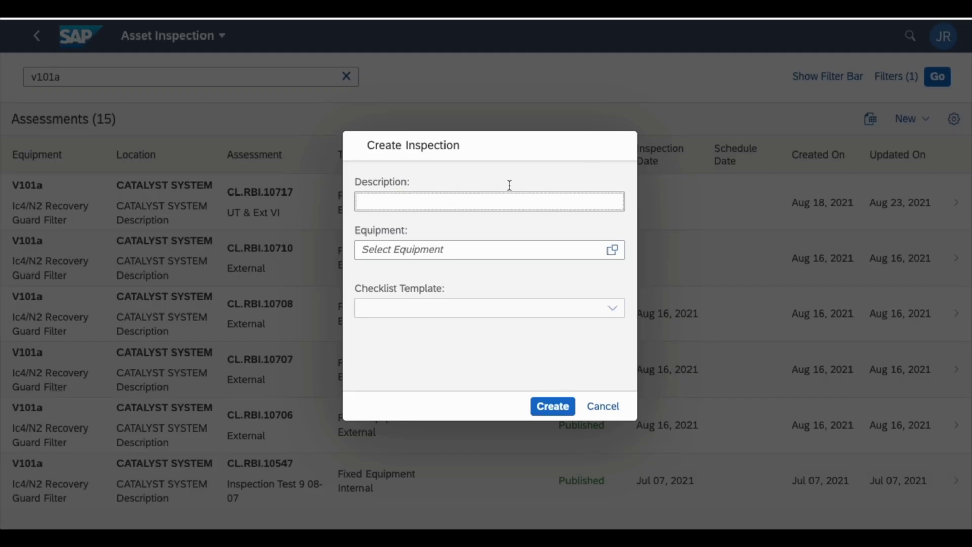
{"action": "type", "text": "External"}
{"action": "left_click", "coordinate": [569, 253]}
{"action": "left_click", "coordinate": [612, 250]}
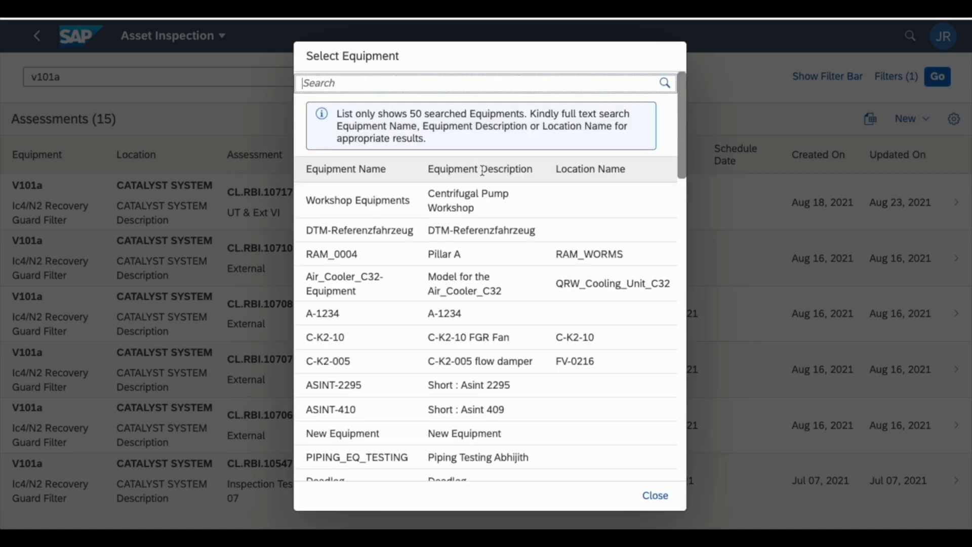
{"action": "type", "text": "v"}
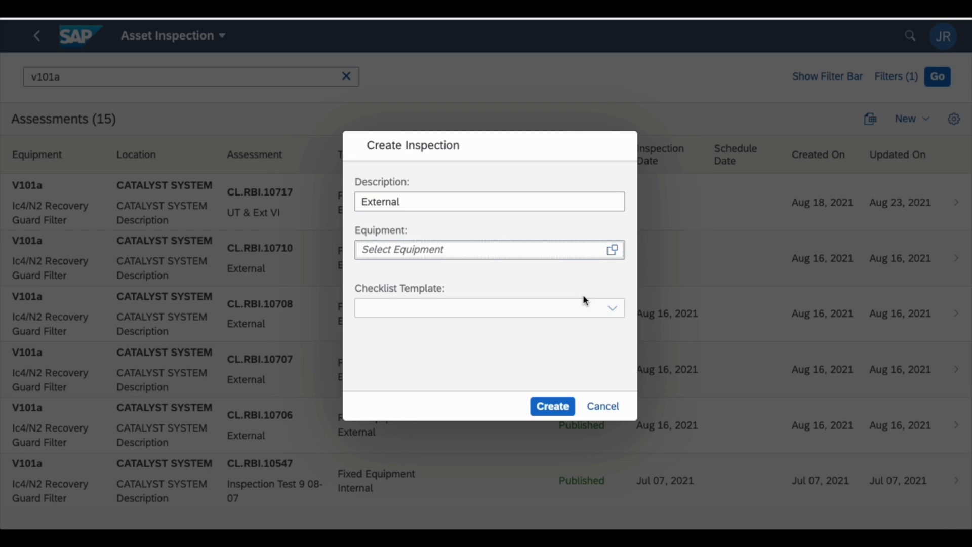
Step: Create the inspection with the Fixed Equipment External checklist template and assign component 20PSV001, the Pressure Safety Device
{"action": "left_click", "coordinate": [612, 307]}
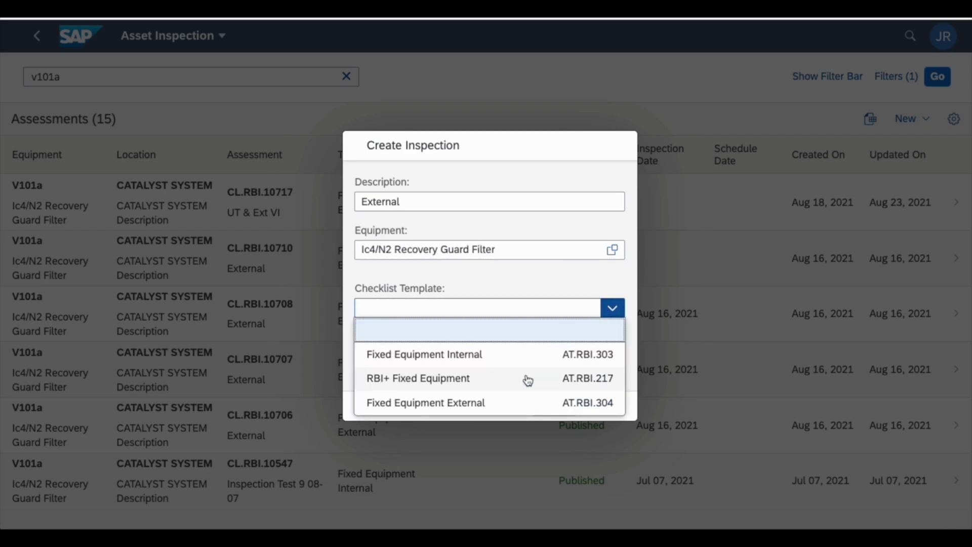
{"action": "left_click", "coordinate": [516, 402]}
{"action": "left_click", "coordinate": [551, 406]}
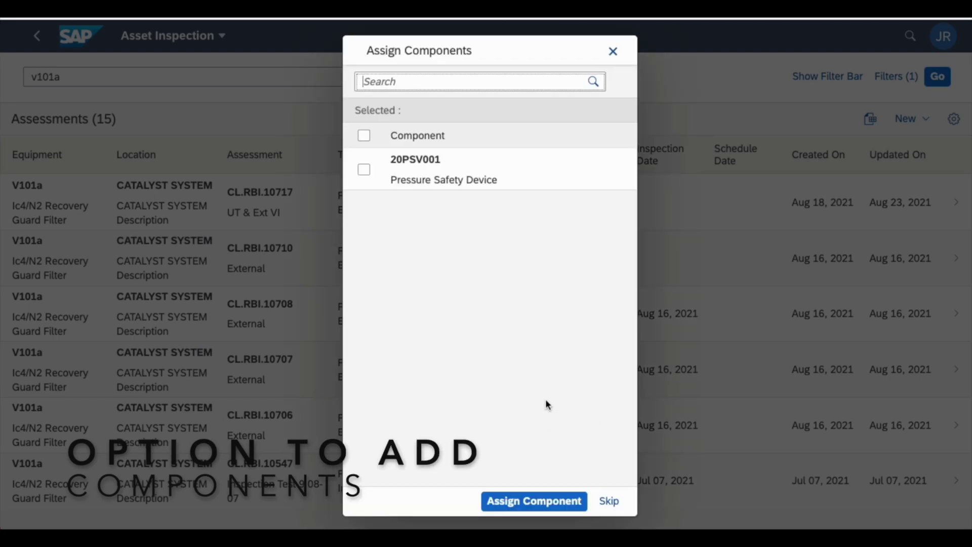
{"action": "left_click", "coordinate": [365, 169]}
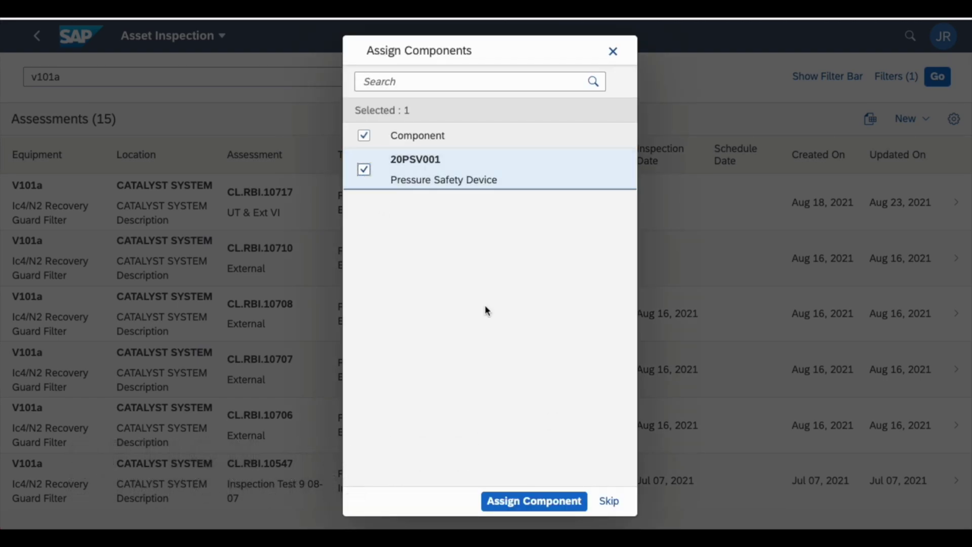
{"action": "left_click", "coordinate": [527, 512]}
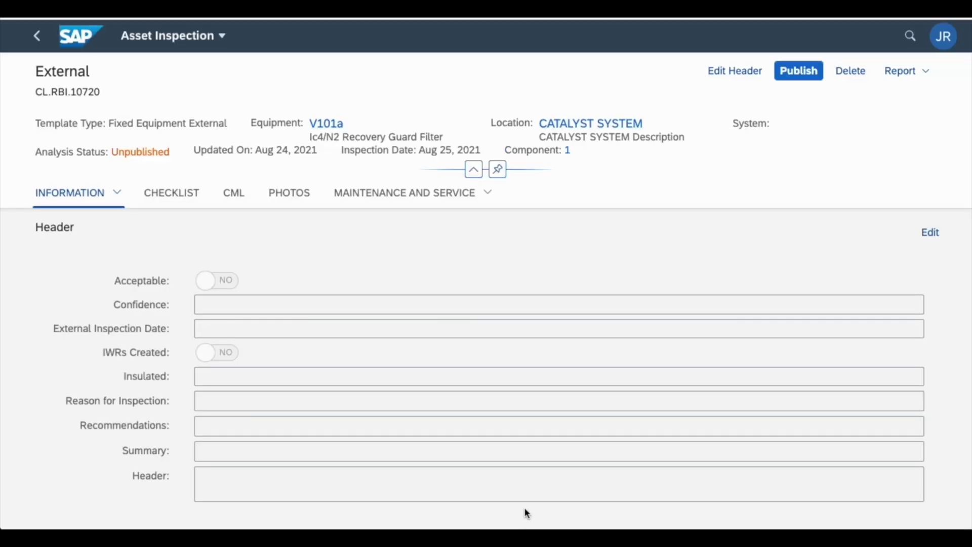
Step: In the inspection header, set Acceptable to Yes and the External Inspection Date to August 25, 2021, and save
{"action": "left_click", "coordinate": [931, 233]}
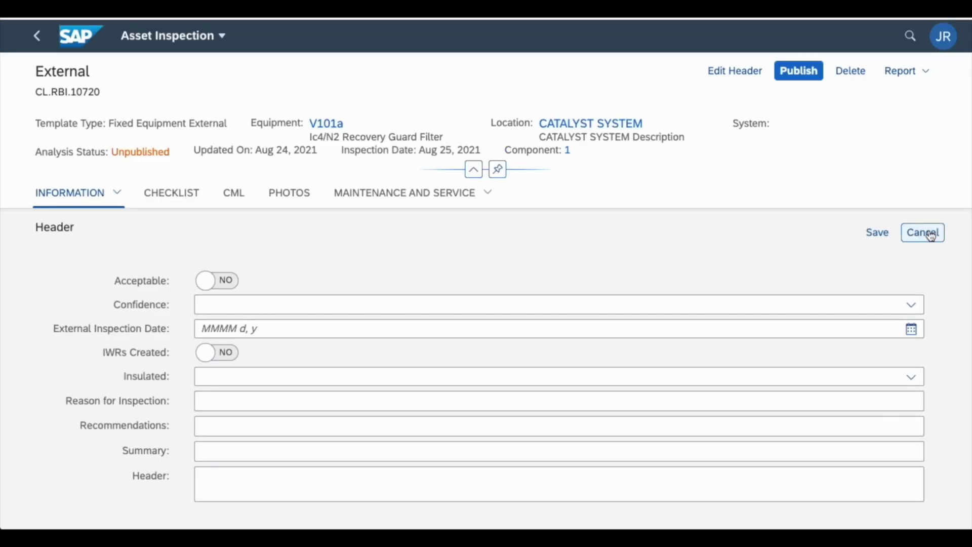
{"action": "left_click", "coordinate": [217, 280]}
{"action": "left_click", "coordinate": [912, 328]}
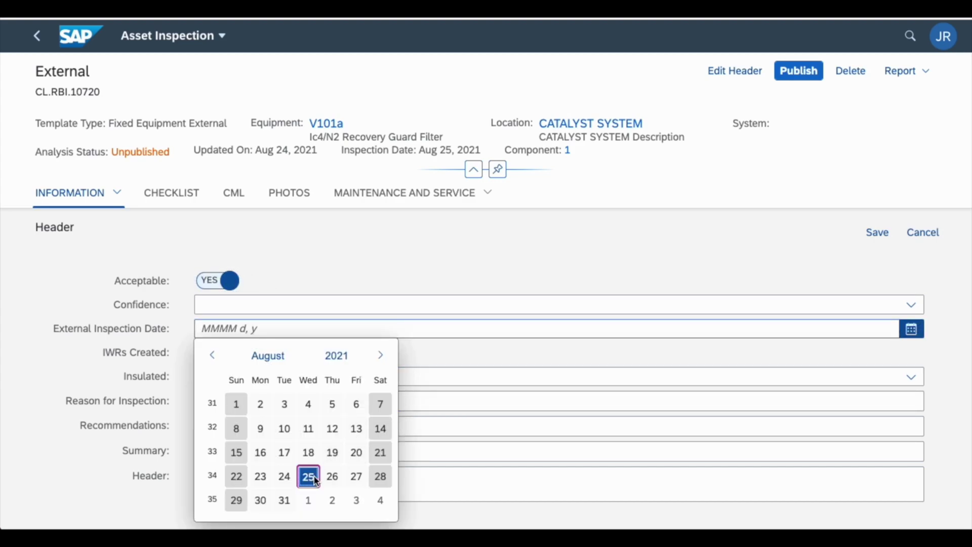
{"action": "left_click", "coordinate": [315, 479]}
{"action": "left_click", "coordinate": [878, 233]}
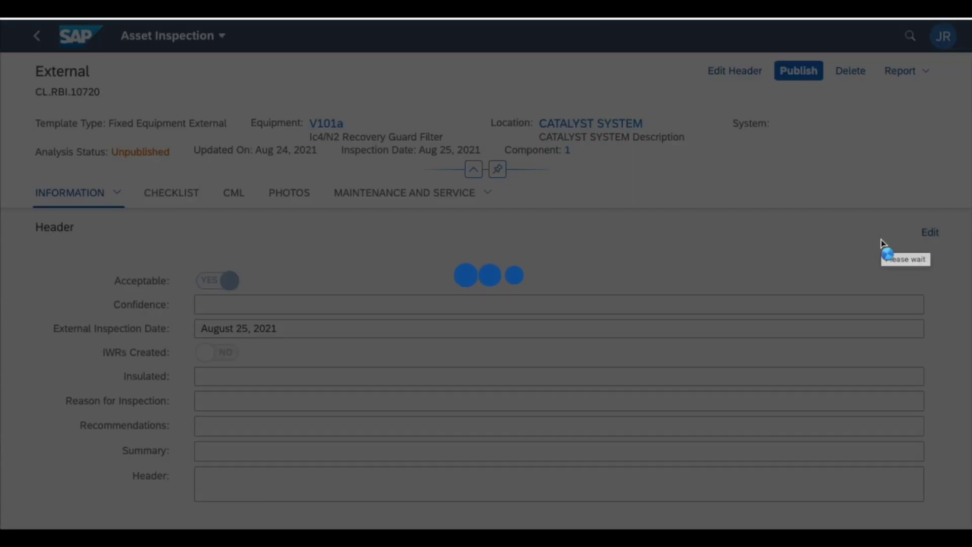
{"action": "left_click", "coordinate": [580, 307]}
{"action": "scroll", "coordinate": [580, 304], "scroll_direction": "down", "scroll_amount": 3}
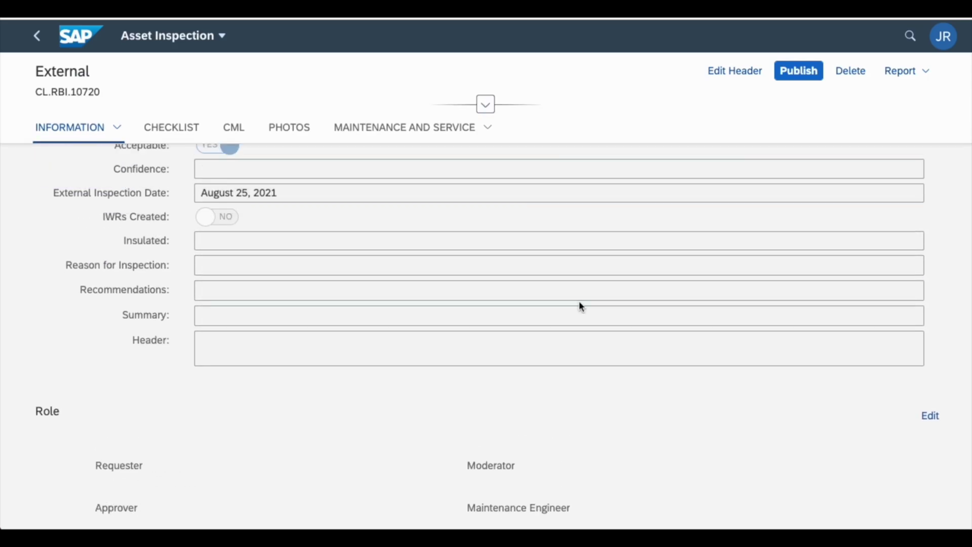
{"action": "scroll", "coordinate": [581, 306], "scroll_direction": "up", "scroll_amount": 3}
Step: In the inspection checklist, set the condition of the Coating pressure component to Fair, save it and finish editing
{"action": "left_click", "coordinate": [183, 199]}
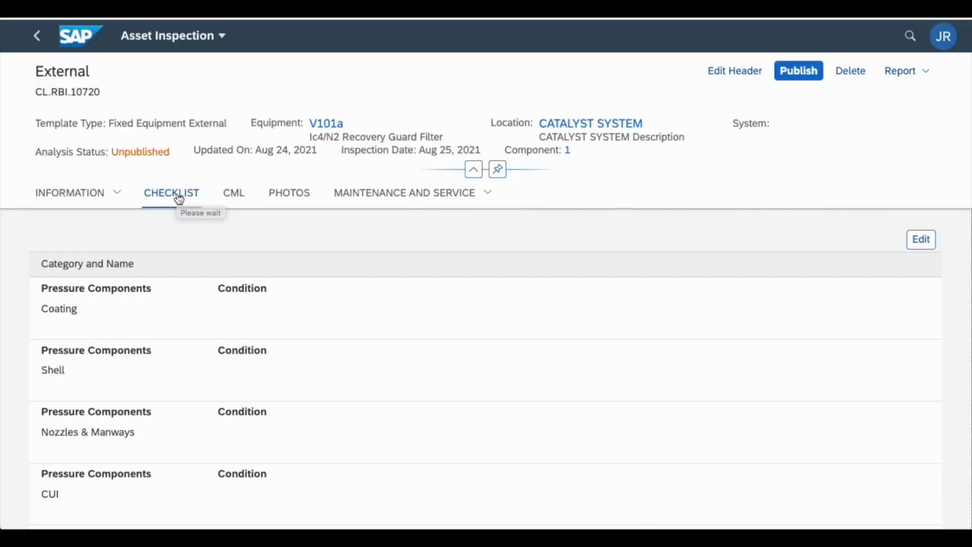
{"action": "left_click", "coordinate": [930, 245]}
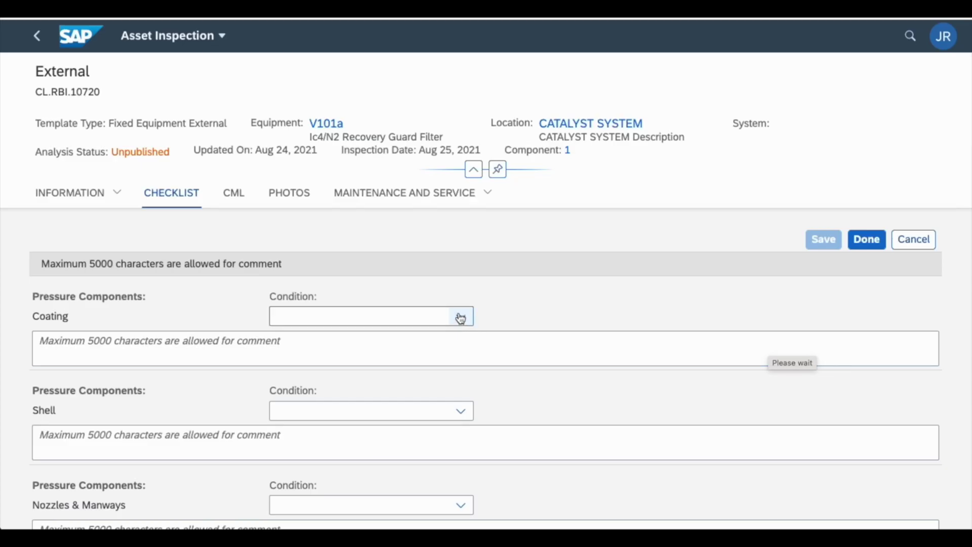
{"action": "left_click", "coordinate": [461, 317]}
{"action": "left_click", "coordinate": [408, 368]}
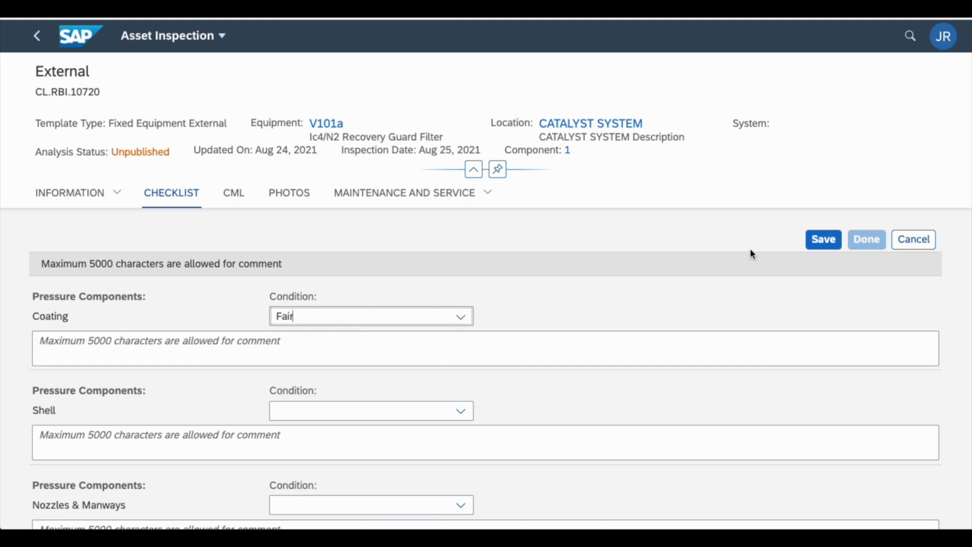
{"action": "left_click", "coordinate": [821, 247]}
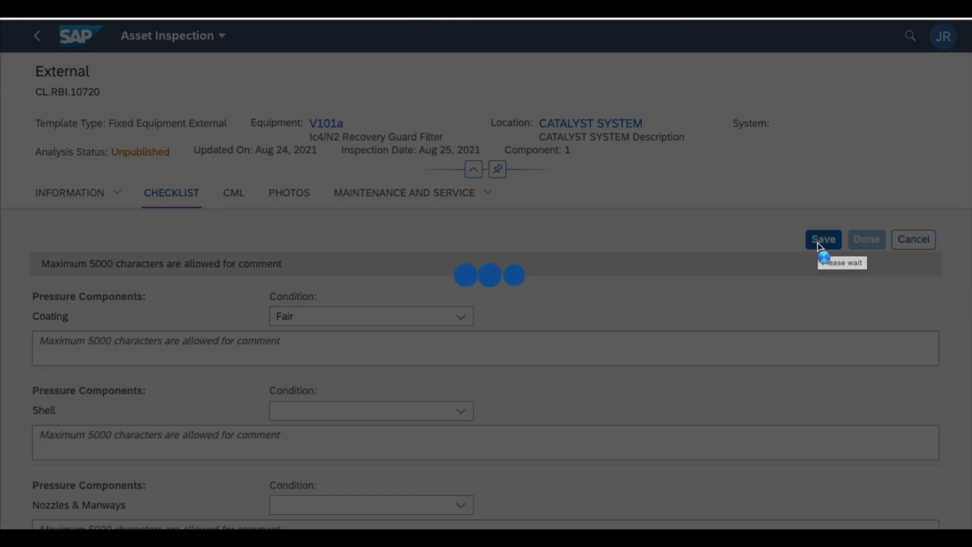
{"action": "left_click", "coordinate": [575, 308]}
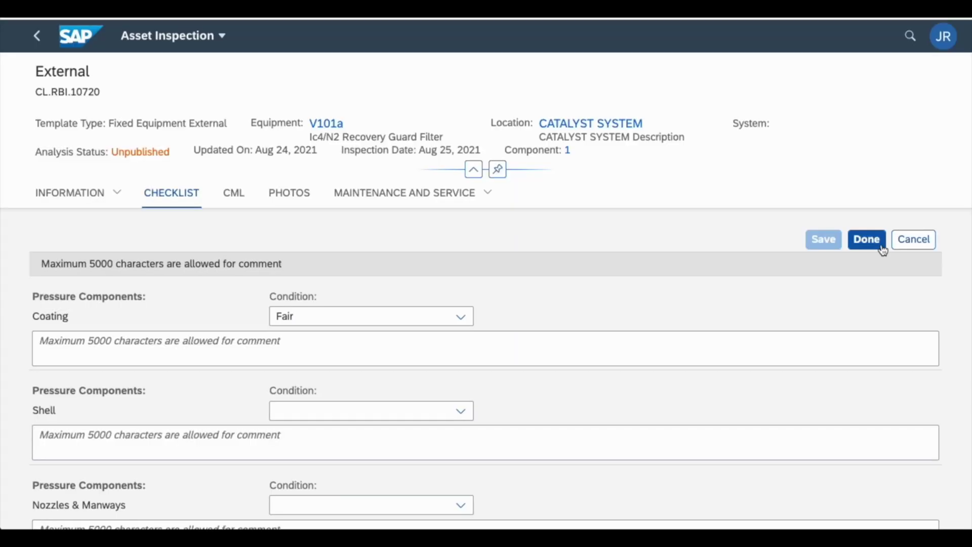
{"action": "left_click", "coordinate": [881, 246]}
{"action": "scroll", "coordinate": [839, 322], "scroll_direction": "down", "scroll_amount": 6}
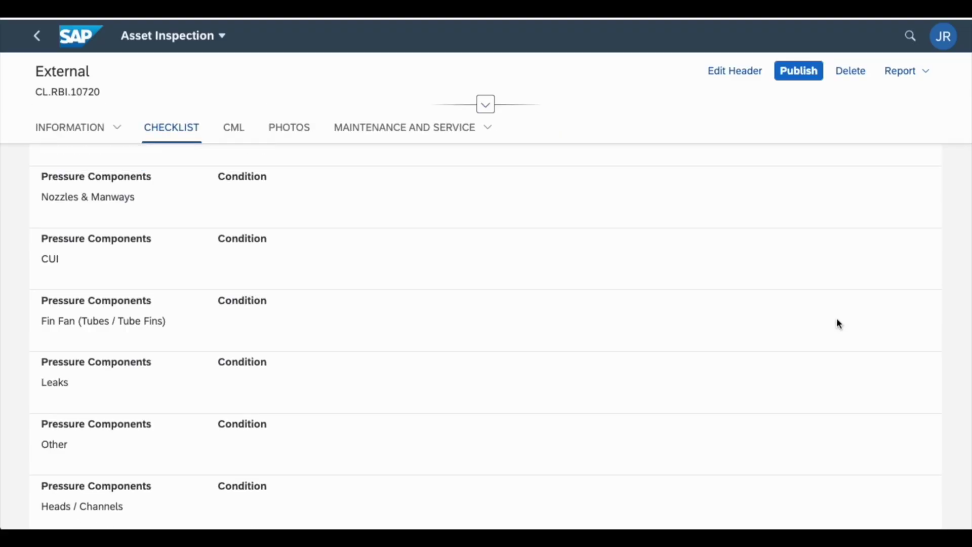
{"action": "scroll", "coordinate": [838, 324], "scroll_direction": "up", "scroll_amount": 5}
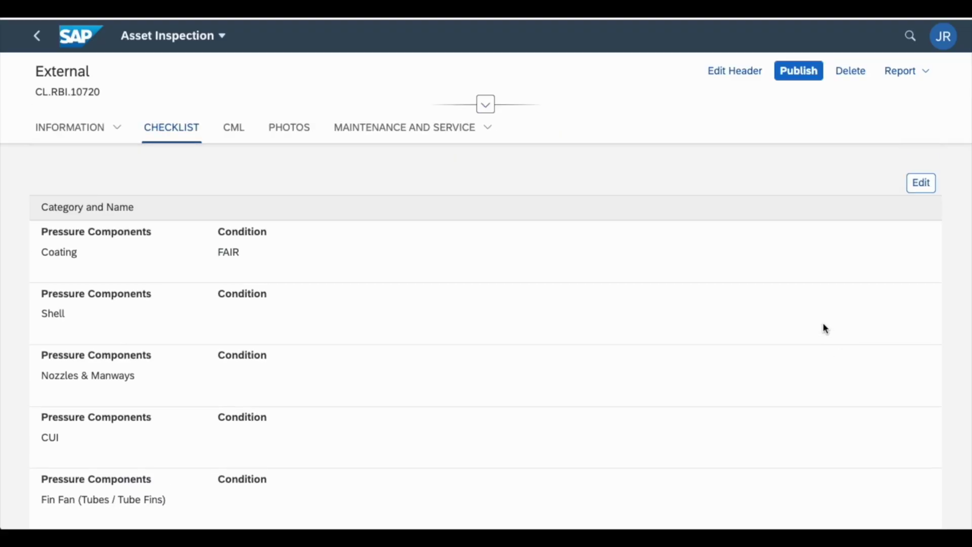
Step: Add CML001 Shell and CML002 Nozzle to the inspection's CML list
{"action": "left_click", "coordinate": [236, 129]}
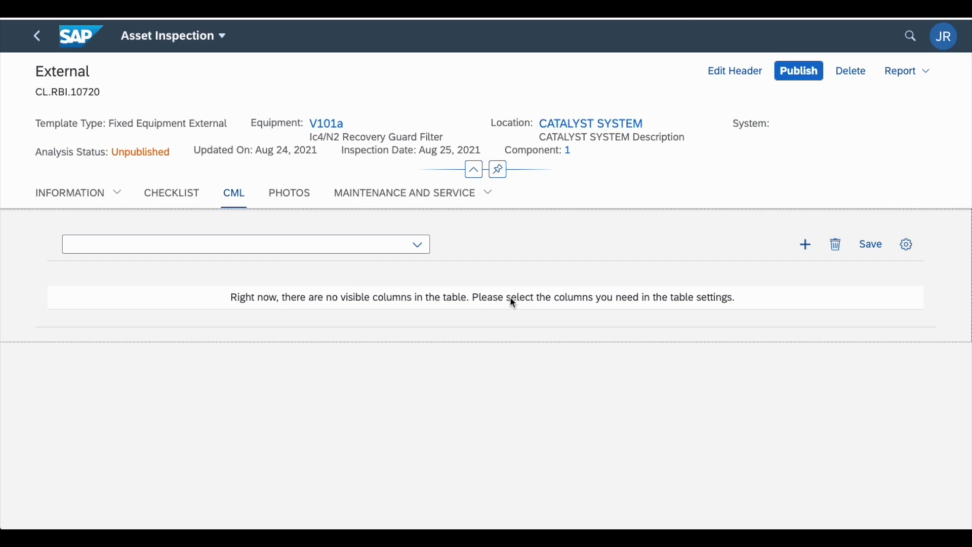
{"action": "left_click", "coordinate": [799, 253]}
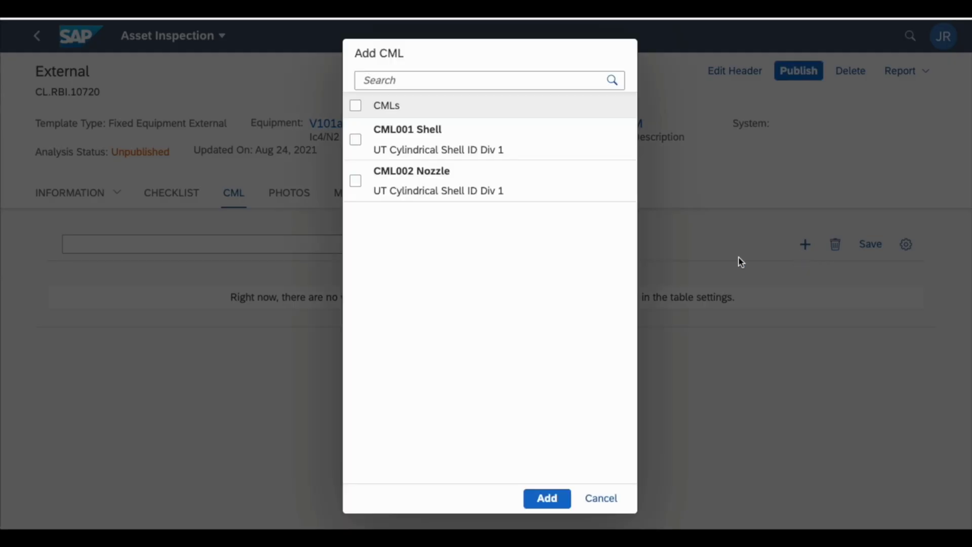
{"action": "left_click", "coordinate": [361, 139]}
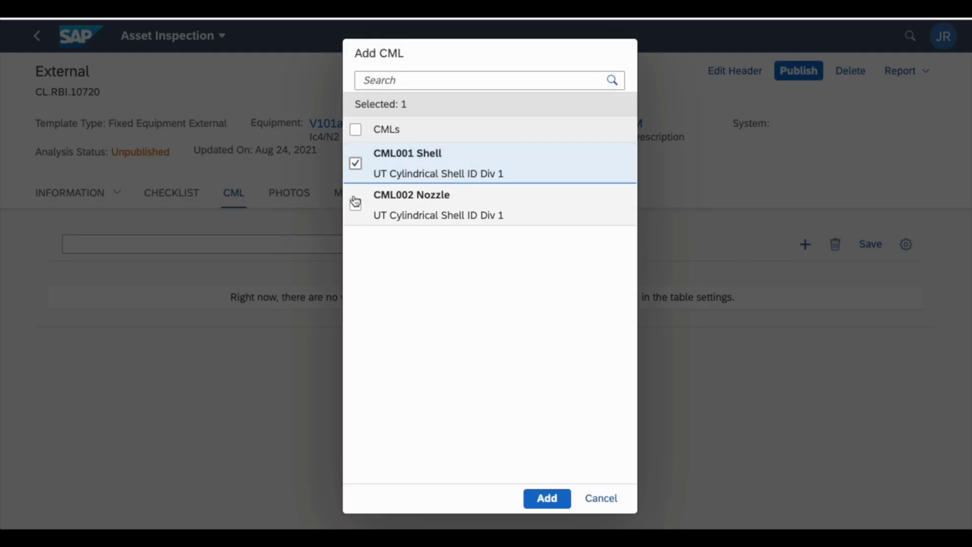
{"action": "left_click", "coordinate": [356, 204]}
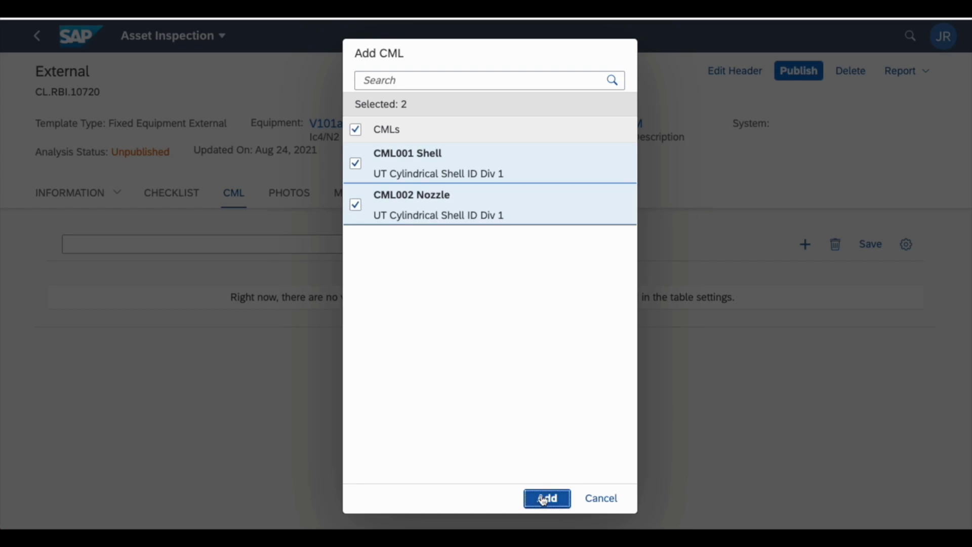
{"action": "left_click", "coordinate": [543, 500]}
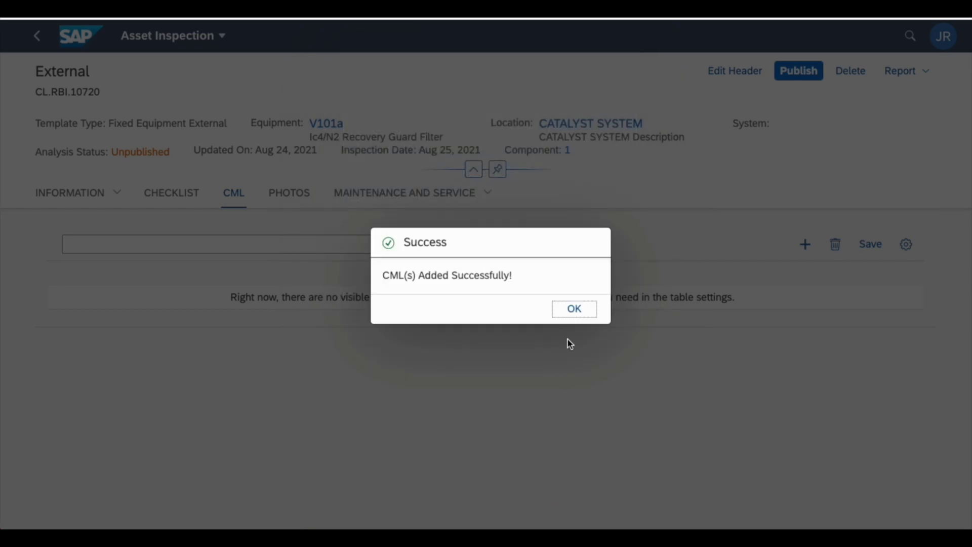
{"action": "left_click", "coordinate": [574, 314]}
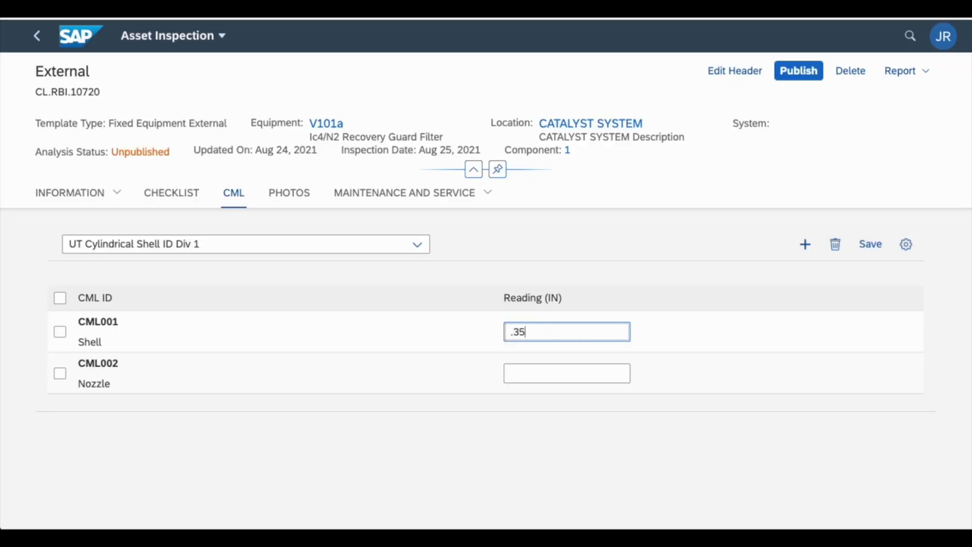
Step: Enter CML readings of .35 IN for CML001 Shell and .48 IN for CML002 Nozzle, and save them
{"action": "key", "text": "Tab"}
{"action": "left_click", "coordinate": [539, 369]}
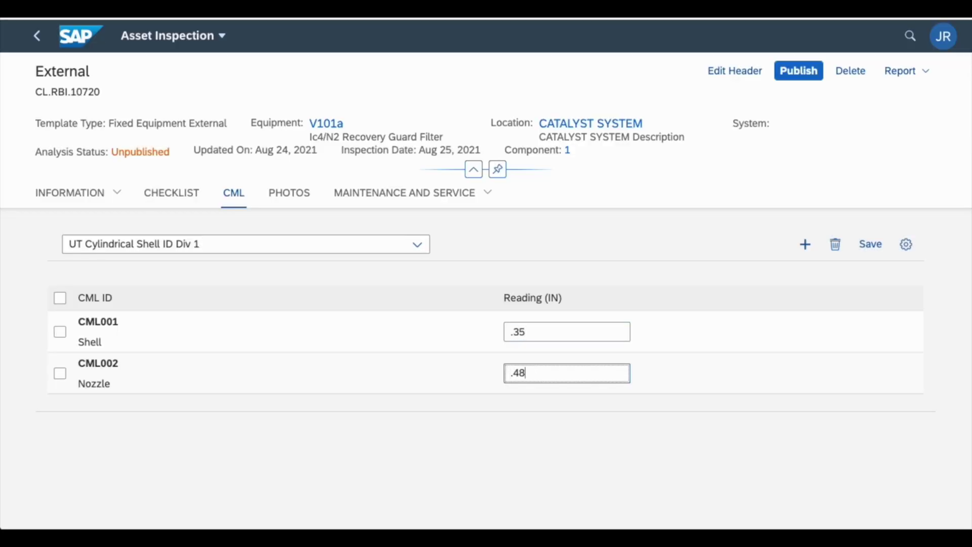
{"action": "left_click", "coordinate": [864, 254]}
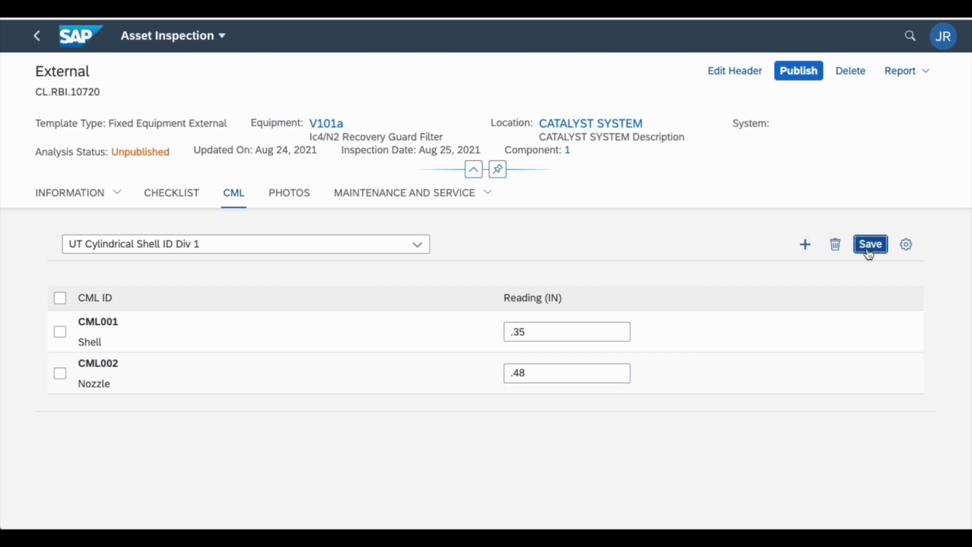
{"action": "left_click", "coordinate": [575, 309]}
Step: Review the inspection's photos and its maintenance and service notifications
{"action": "left_click", "coordinate": [310, 198]}
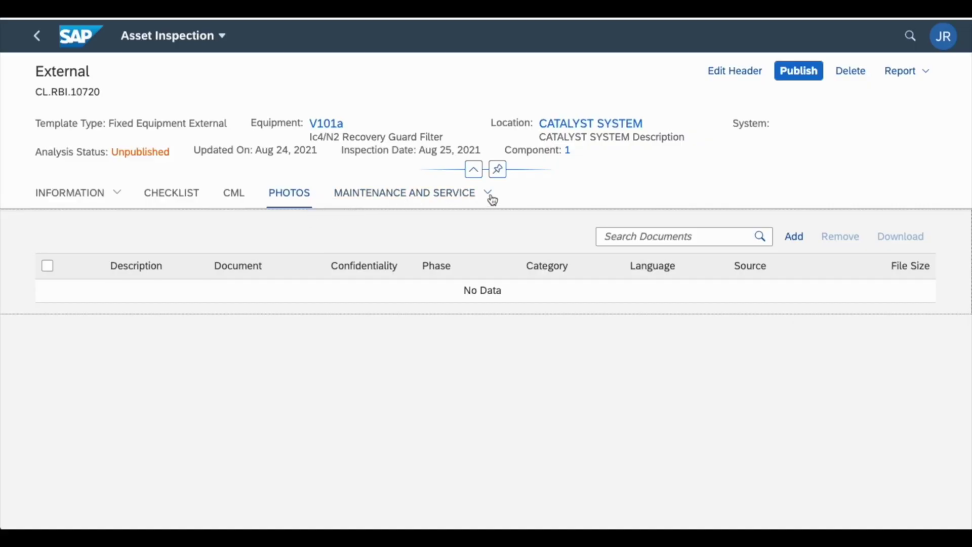
{"action": "left_click", "coordinate": [490, 197]}
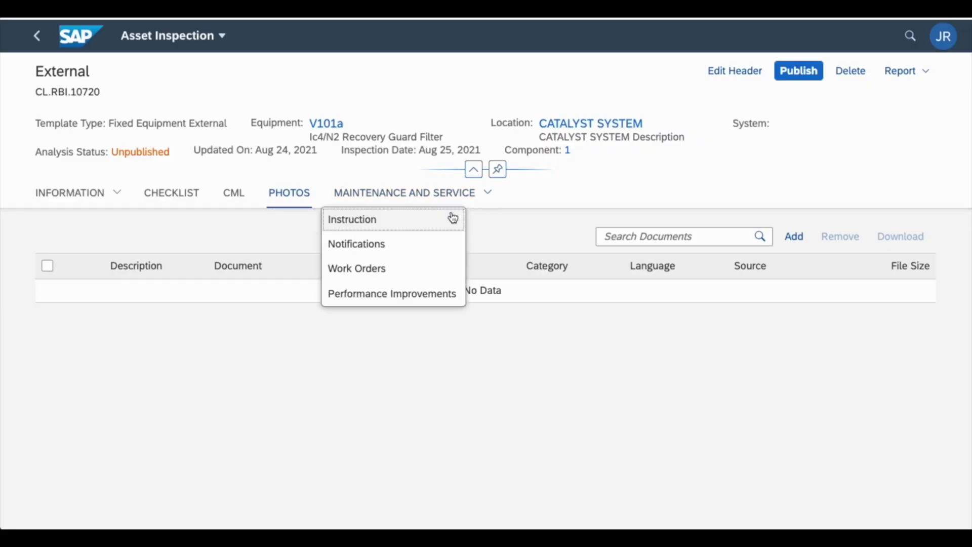
{"action": "left_click", "coordinate": [426, 246]}
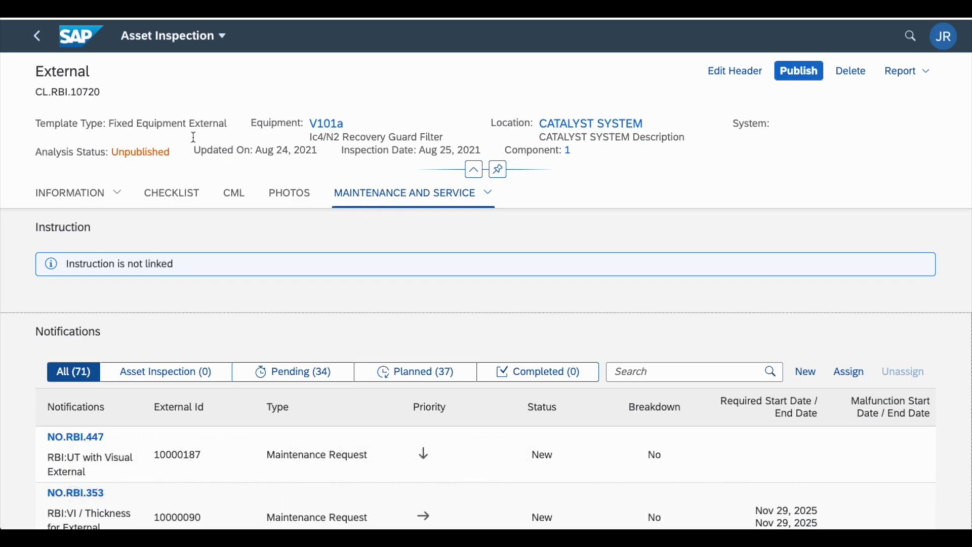
Step: Leave the inspection and return to the home page to look through its application groups
{"action": "left_click", "coordinate": [82, 48]}
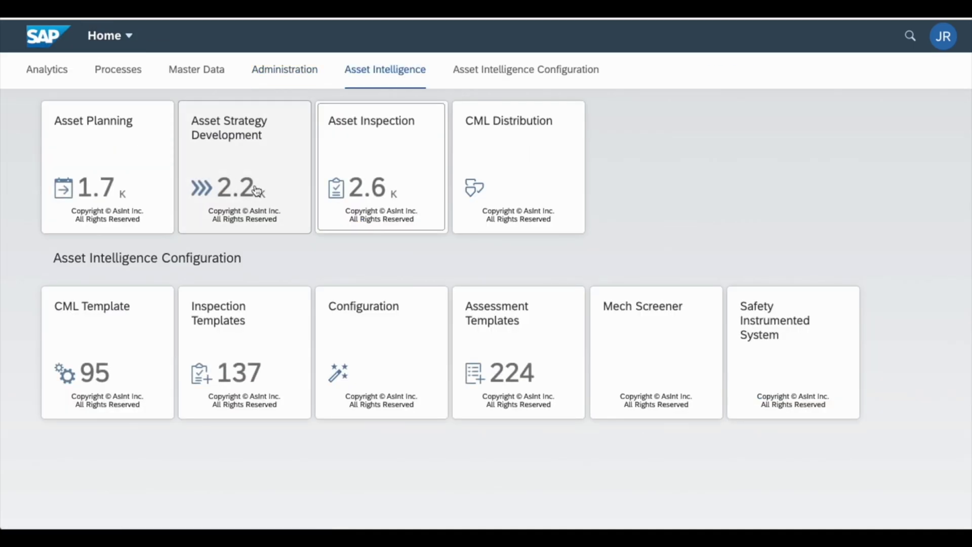
{"action": "scroll", "coordinate": [254, 183], "scroll_direction": "up", "scroll_amount": 5}
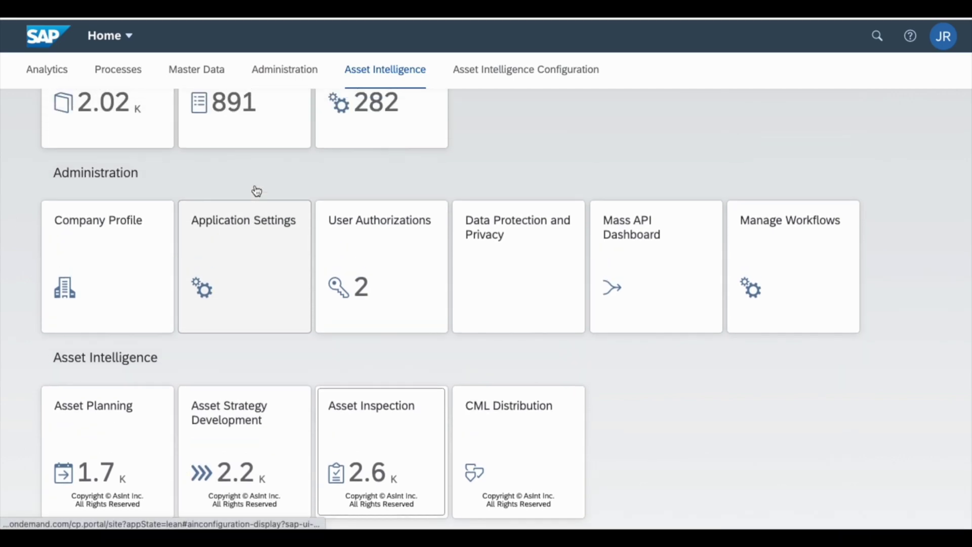